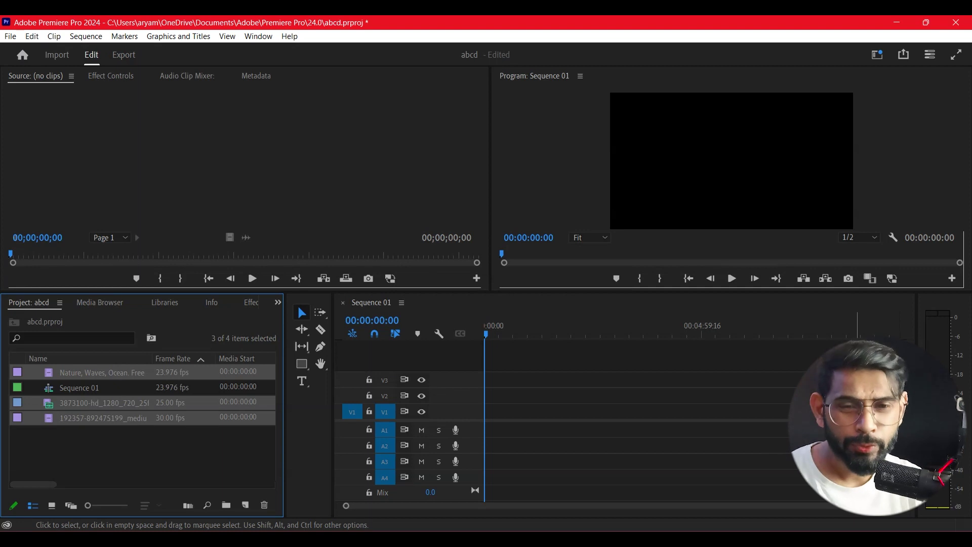
- Try placing the 3873100-hd and 192357 clips in the empty Sequence 01, keeping the existing sequence settings
left_click(175, 459)
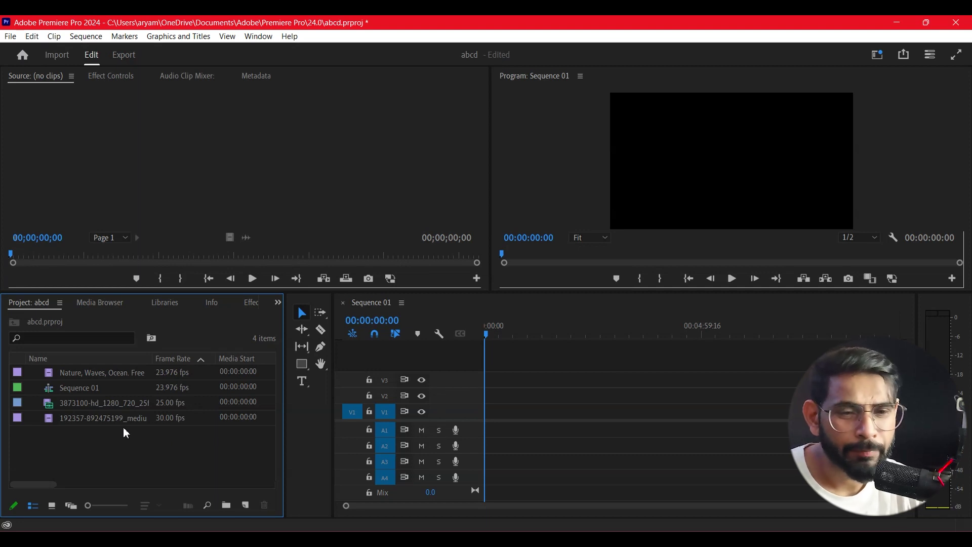
left_click_drag(66, 403, 544, 406)
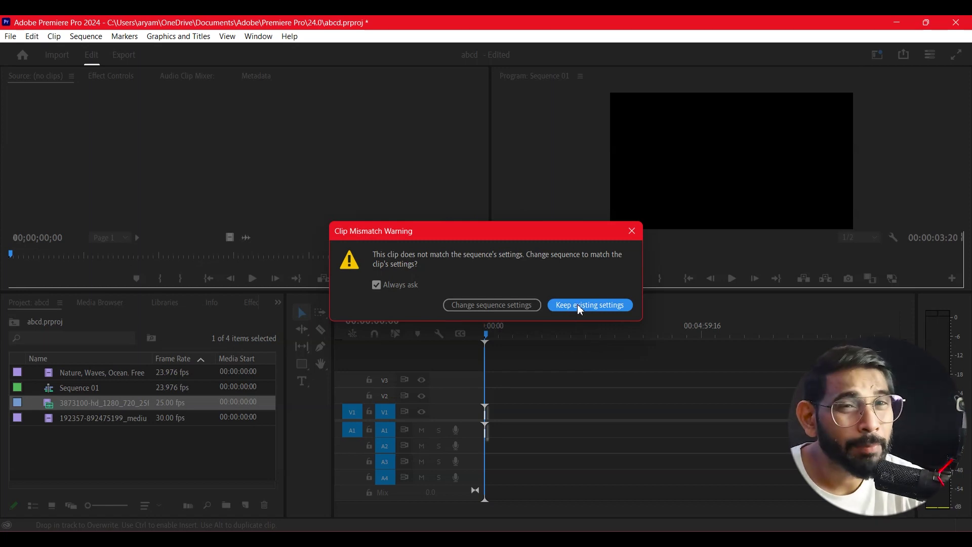
left_click(631, 231)
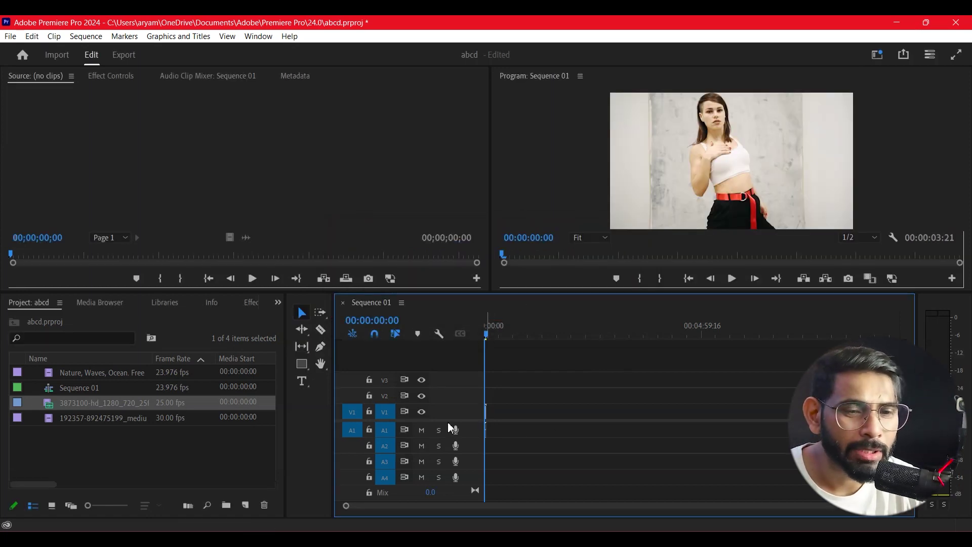
left_click_drag(134, 428, 580, 492)
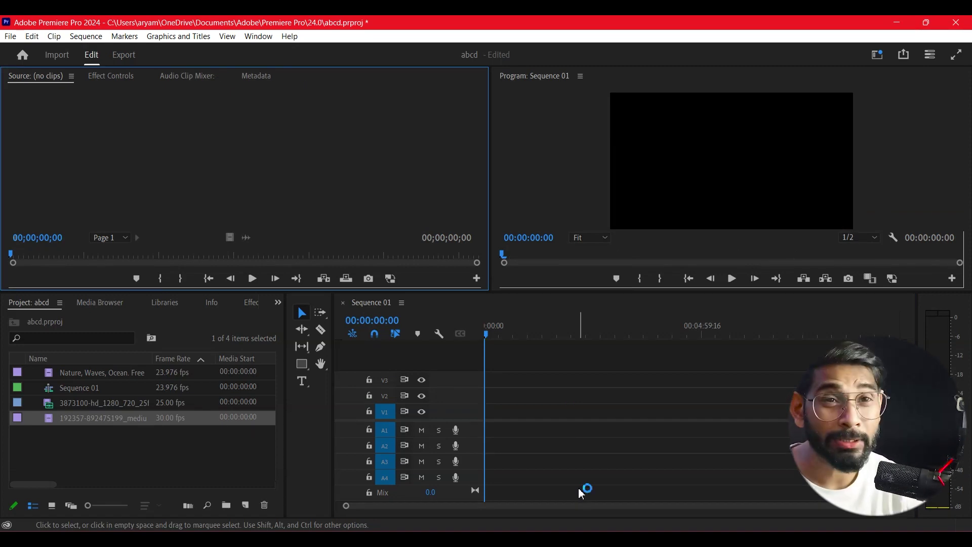
- Confirm the Media preferences with Default Media Scaling at Scale to frame size
left_click(29, 36)
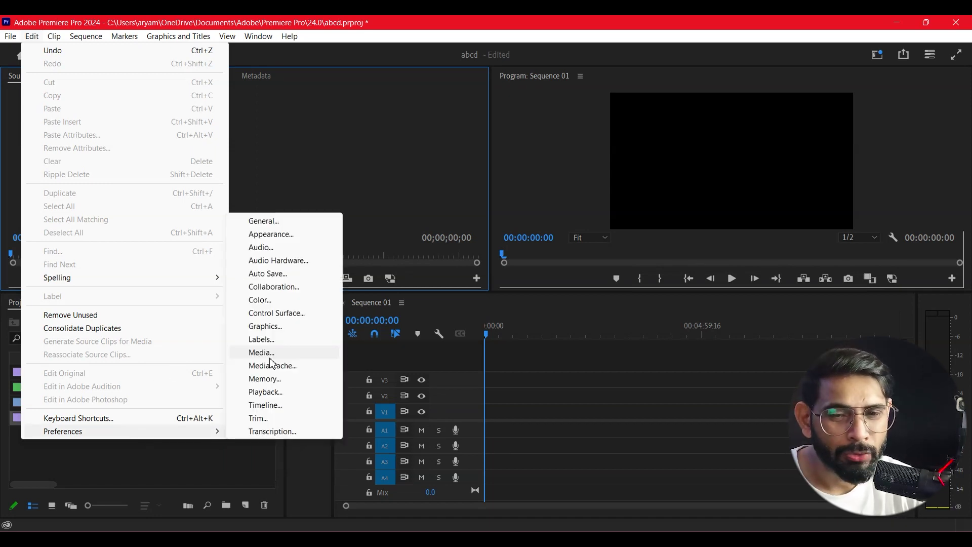
mouse_move(182, 434)
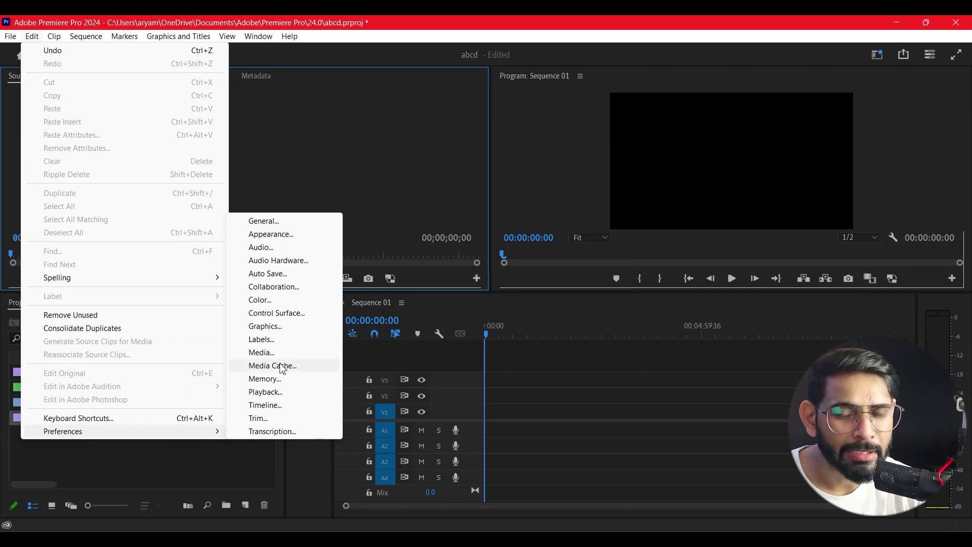
key("Escape")
key("Escape")
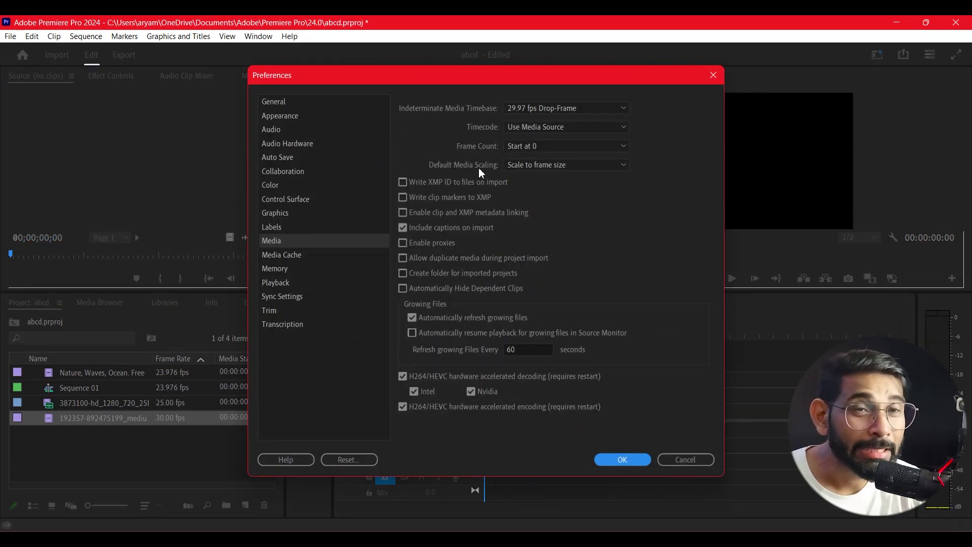
left_click(623, 166)
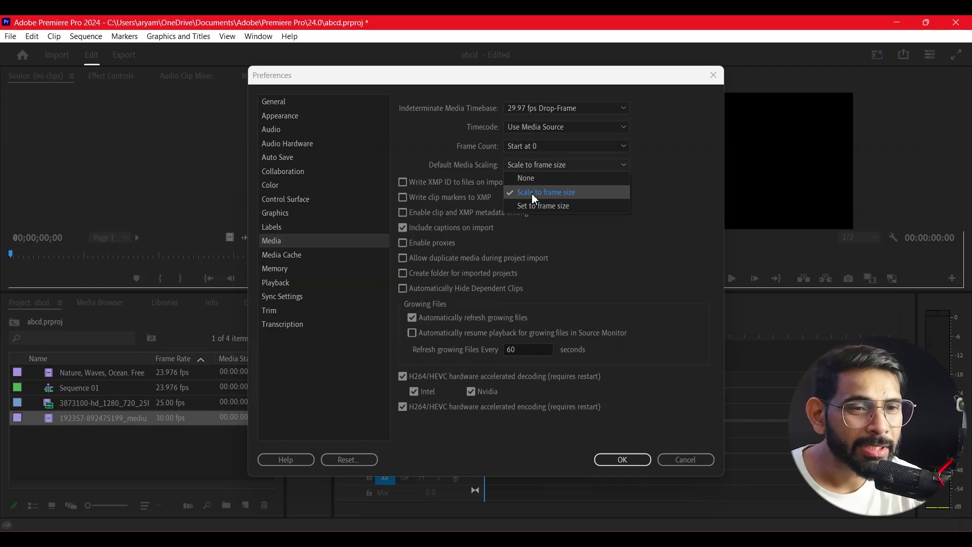
left_click(665, 202)
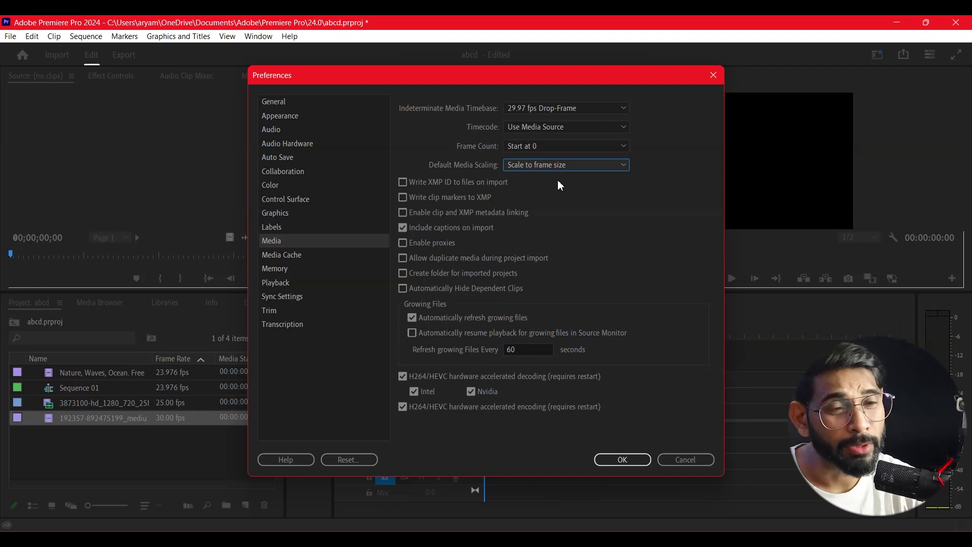
left_click(621, 460)
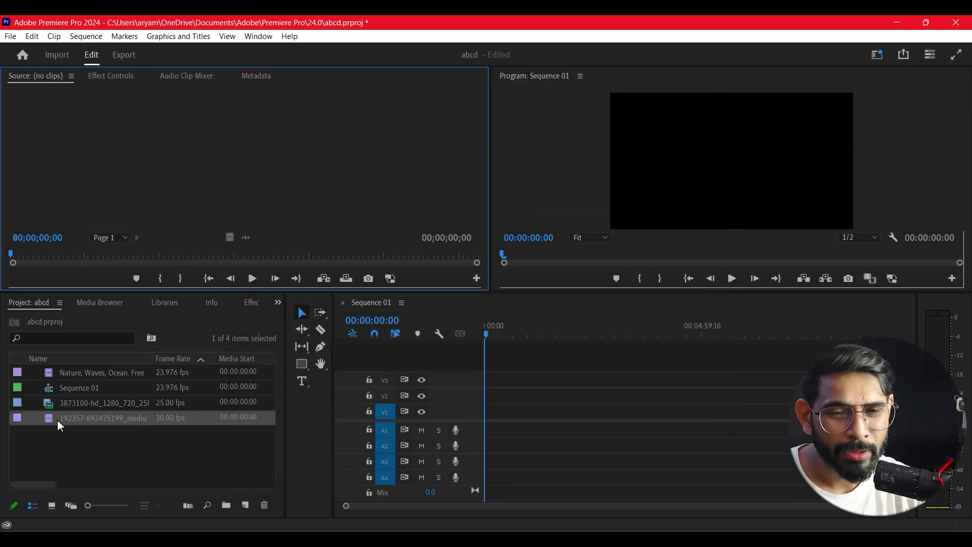
- Add the 3873100-hd clip to V1 with the existing sequence settings, starting about 3 seconds into the sequence
left_click(69, 376)
left_click_drag(50, 419, 483, 428)
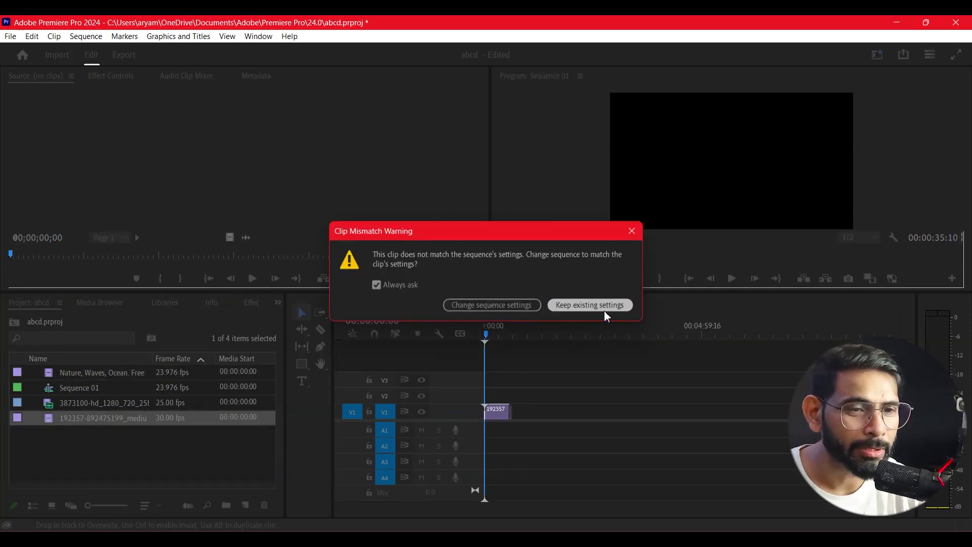
left_click(606, 306)
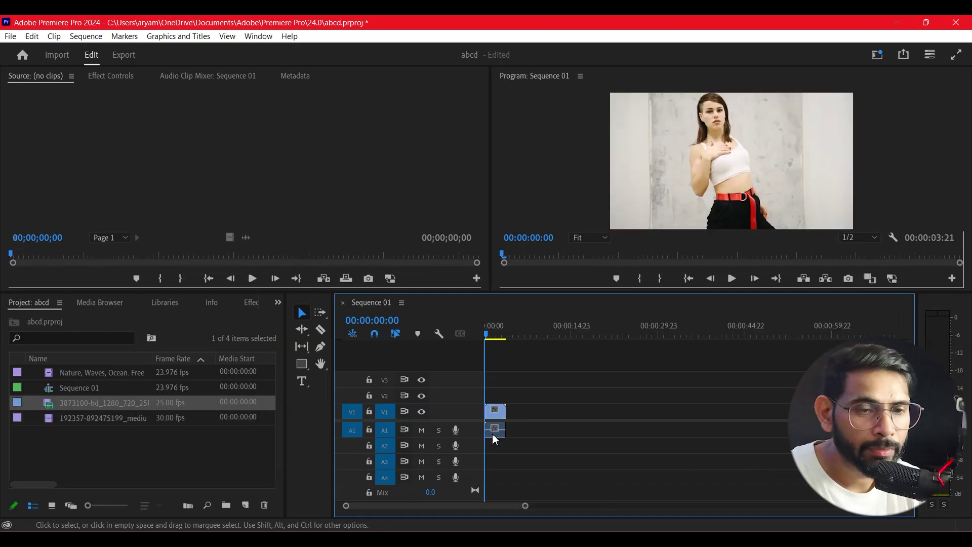
left_click_drag(495, 428, 559, 428)
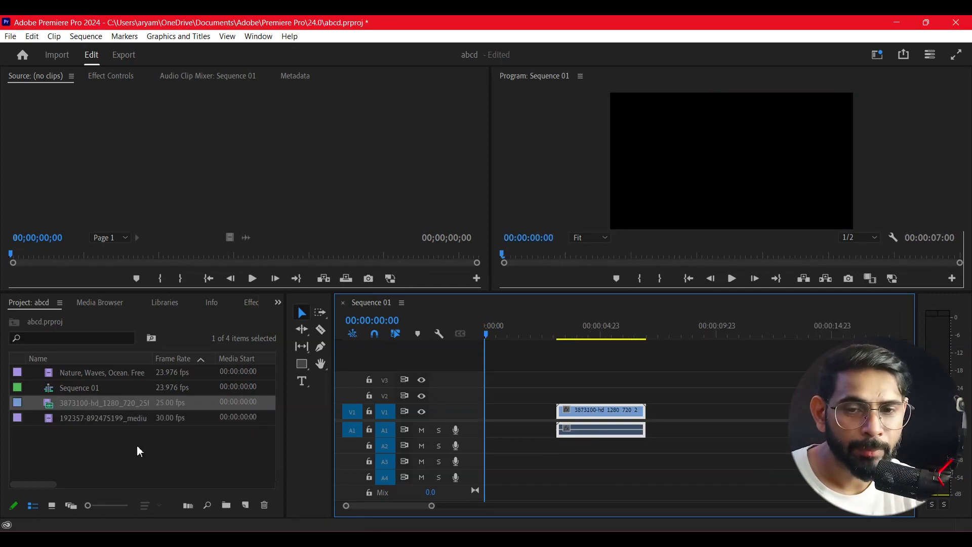
- Place the Nature, Waves, Ocean clip at the start of V2 and shift the 3873100-hd clip to about 12.5 seconds
left_click_drag(88, 373, 607, 395)
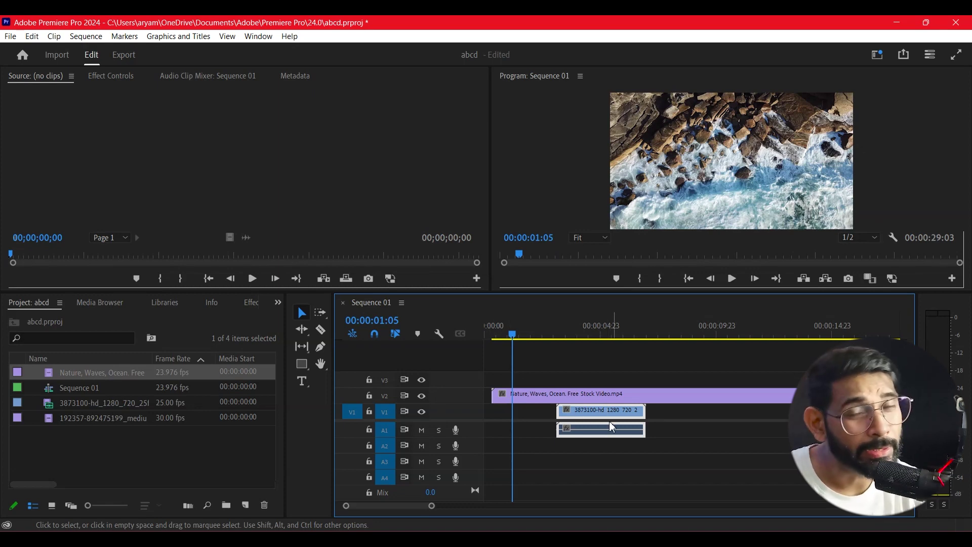
left_click_drag(612, 427, 832, 459)
left_click_drag(597, 397, 521, 400)
- Play the ocean clip from the start, split it at 00:00:05:13 and delete the remainder
key("Home")
key("space")
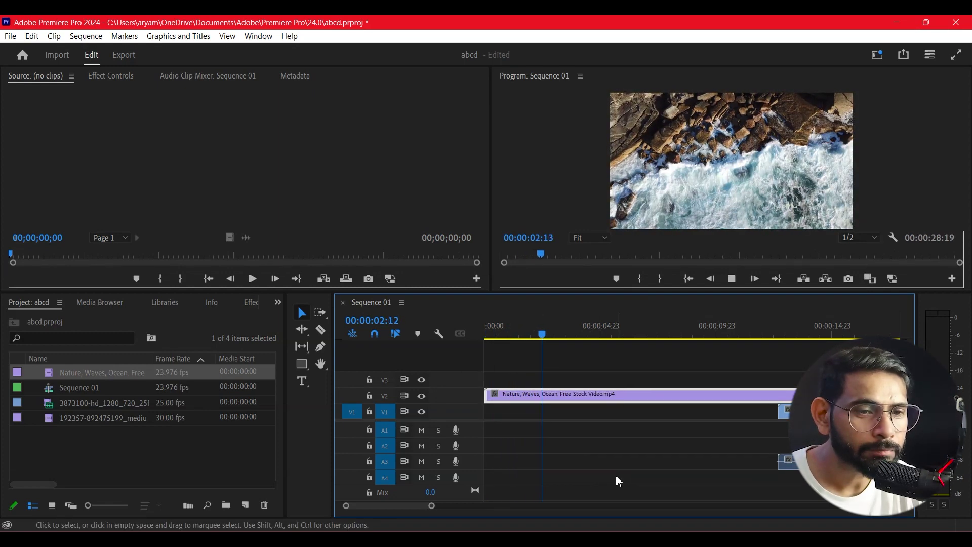
key("space")
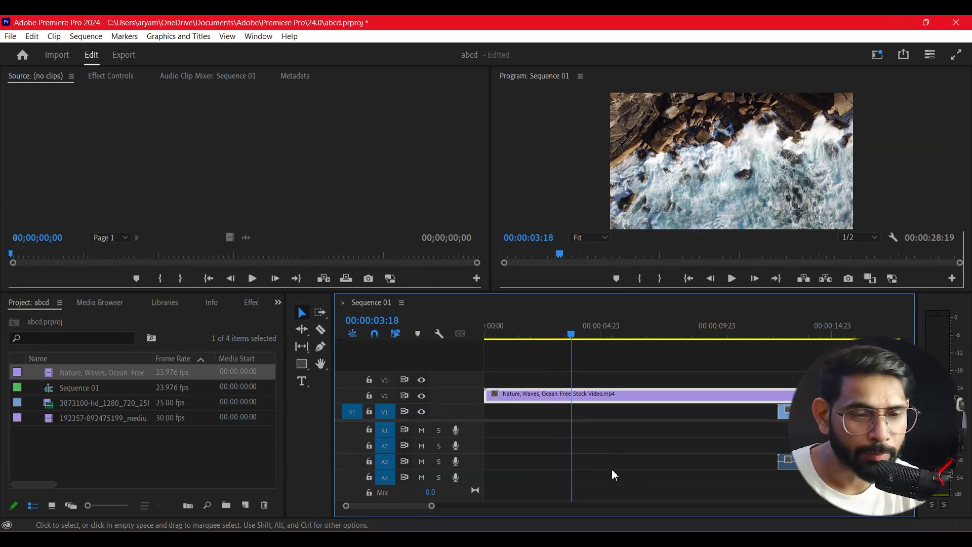
key("space")
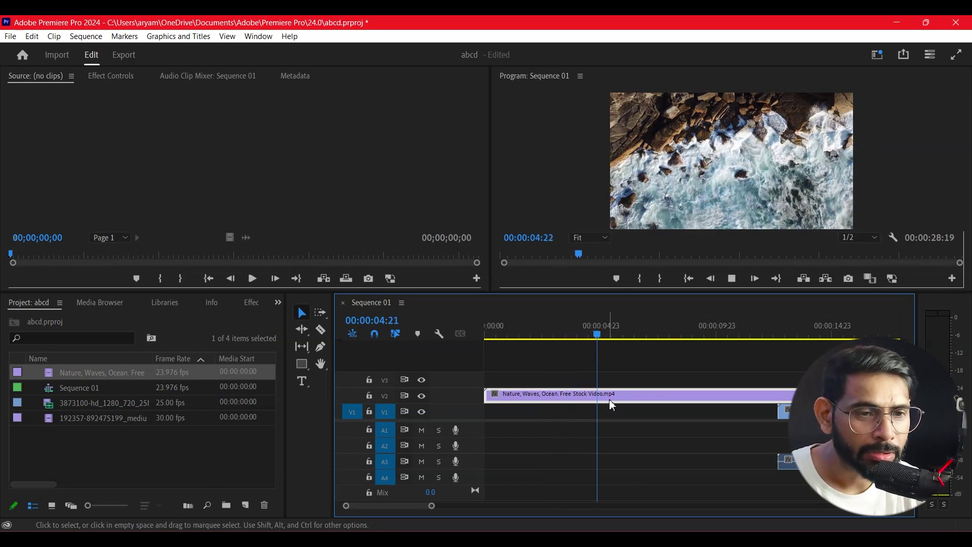
key("space")
key("c")
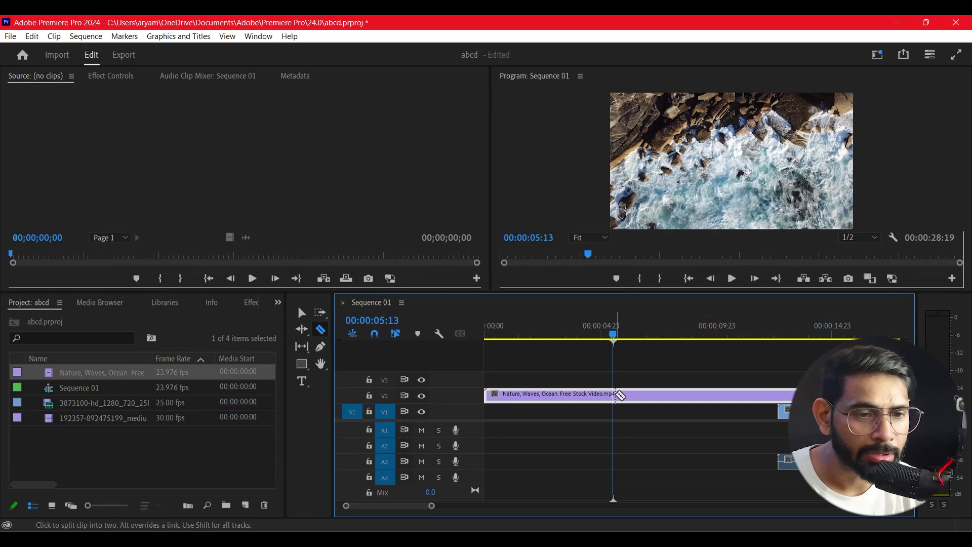
left_click(614, 395)
key("v")
left_click(679, 394)
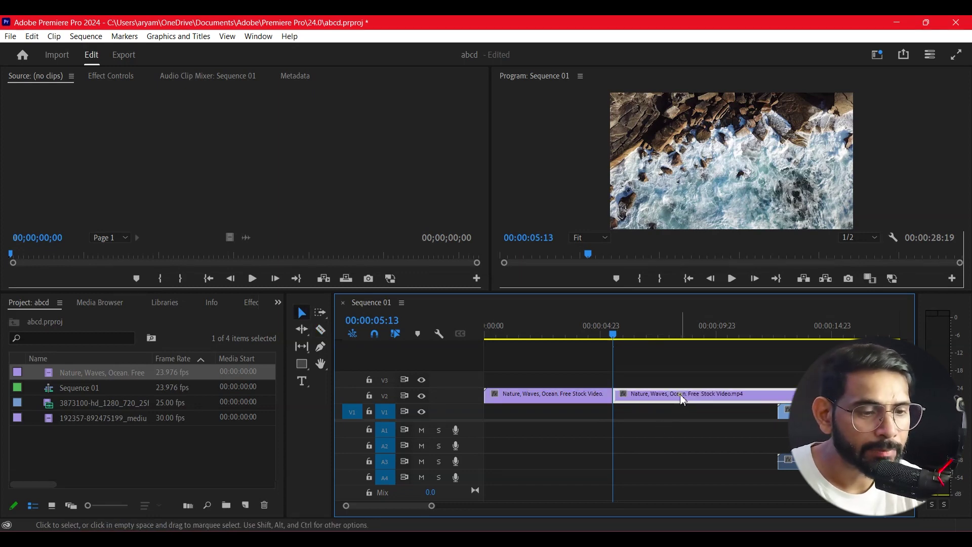
key("Delete")
- Move the 3873100-hd clip onto V2 directly after the ocean clip and play back its beginning
left_click_drag(102, 402, 648, 398)
mouse_move(620, 335)
left_mouse_down()
mouse_move(658, 341)
mouse_move(597, 336)
mouse_move(651, 334)
mouse_move(621, 335)
left_mouse_up()
key("space")
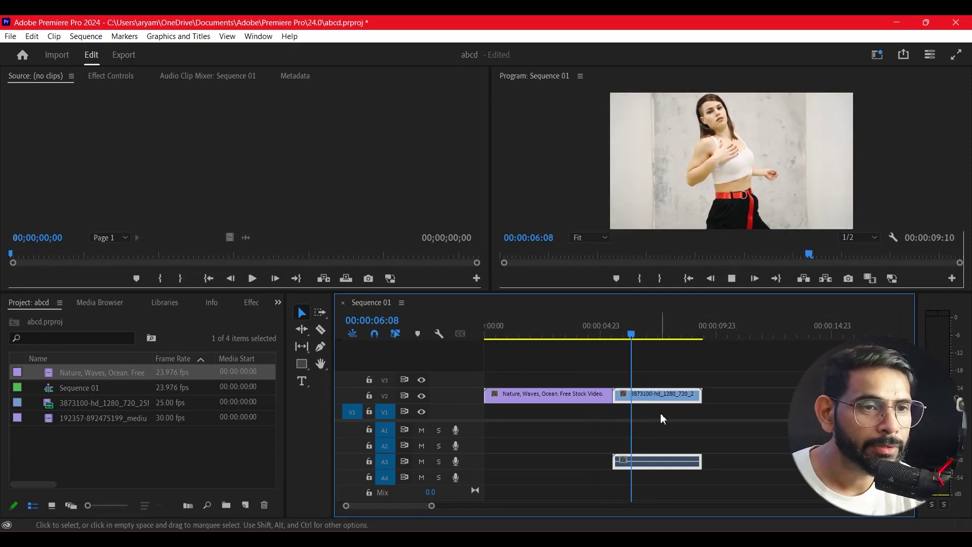
key("space")
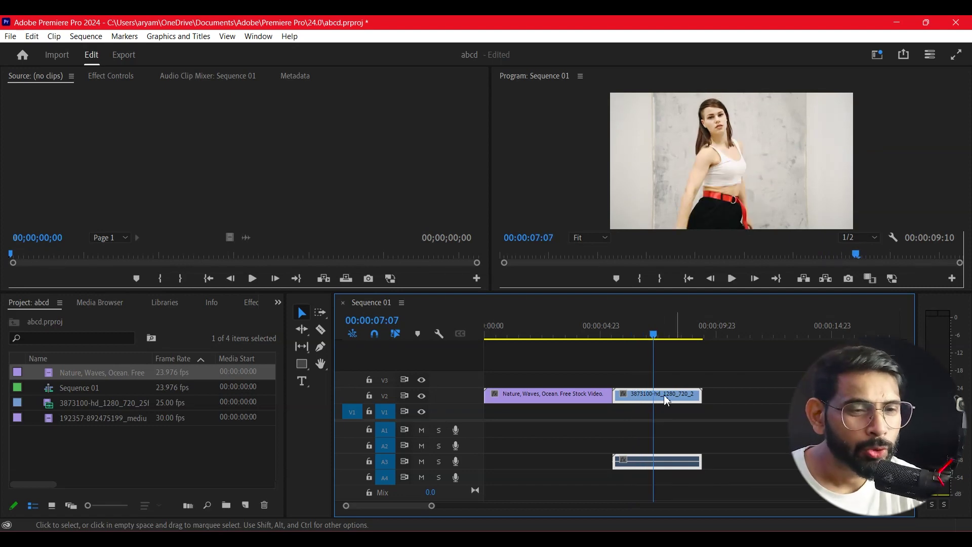
- Find the transition's starting frame near the end of the ocean clip and split the clip at 00:00:04:13
left_click_drag(639, 352, 591, 346)
key("=")
key("=")
key("=")
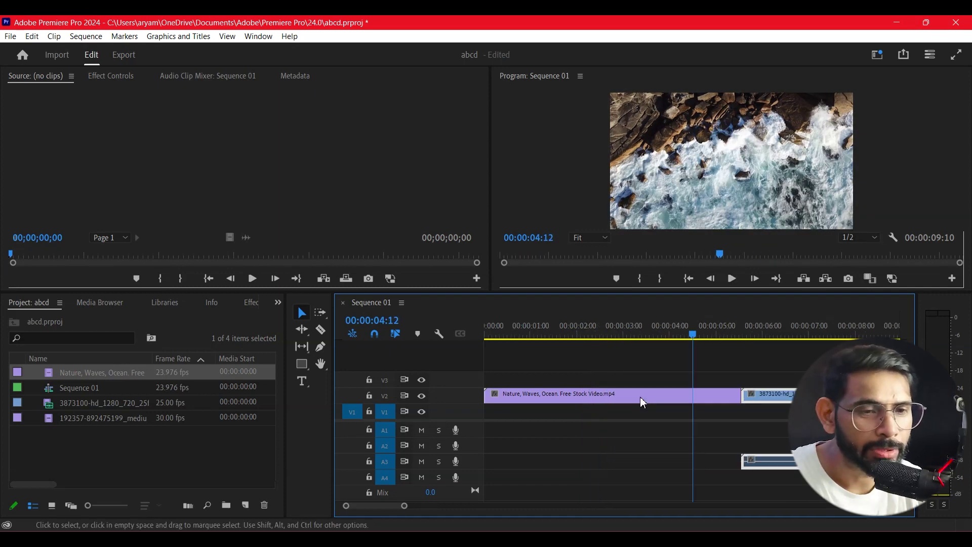
key("minus")
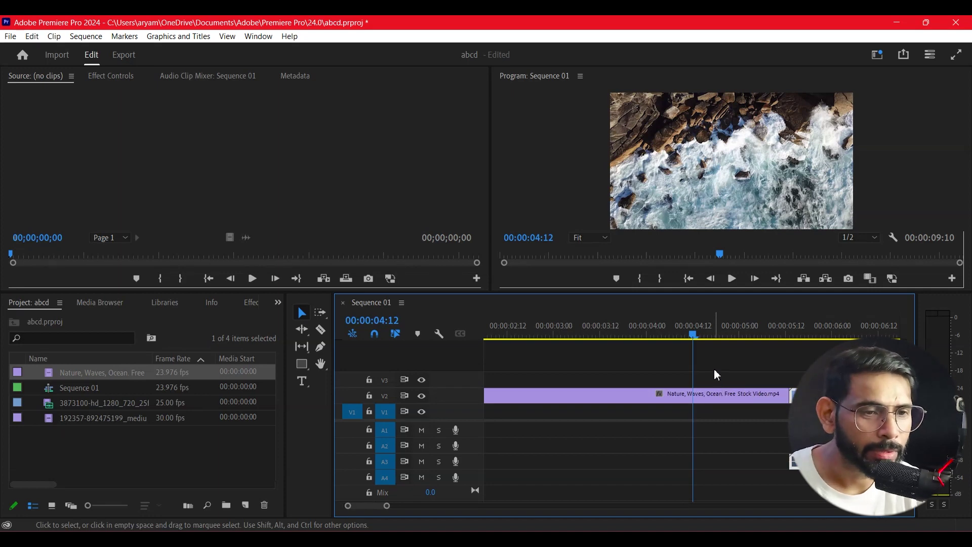
key("space")
key("space")
key("space")
key("space")
key("space")
key("space")
key("c")
left_click(698, 395)
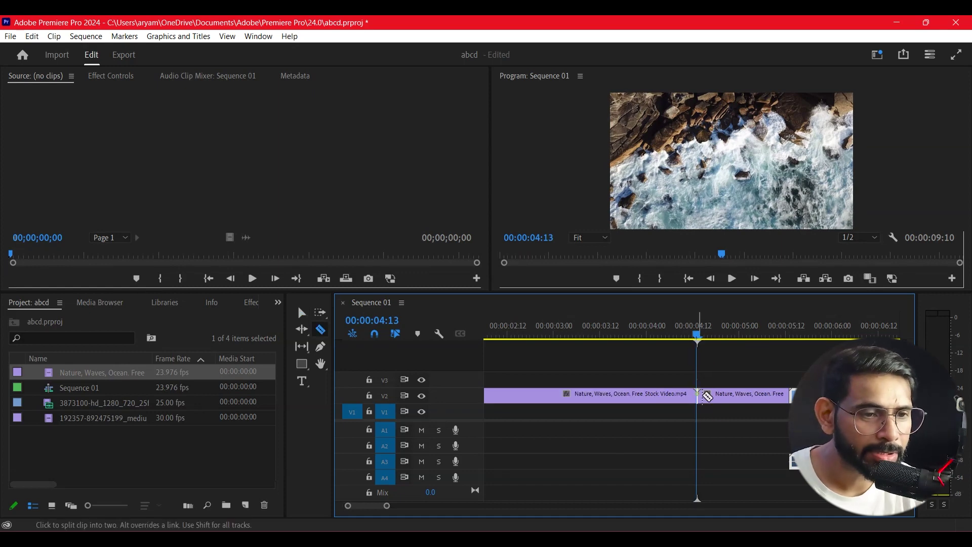
- Duplicate the ocean clip's short end piece onto V3 directly above it and move the playhead to 00:00:05:04
key("minus")
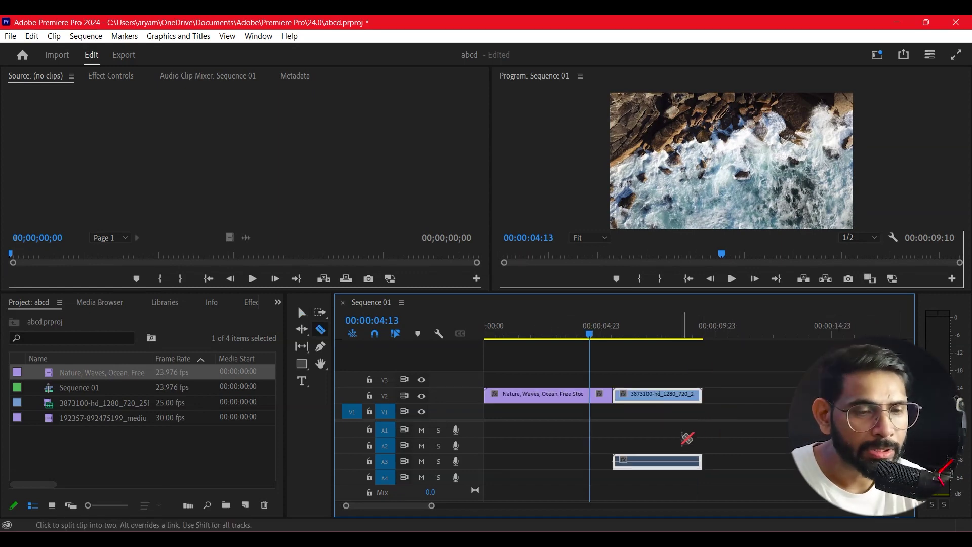
key("v")
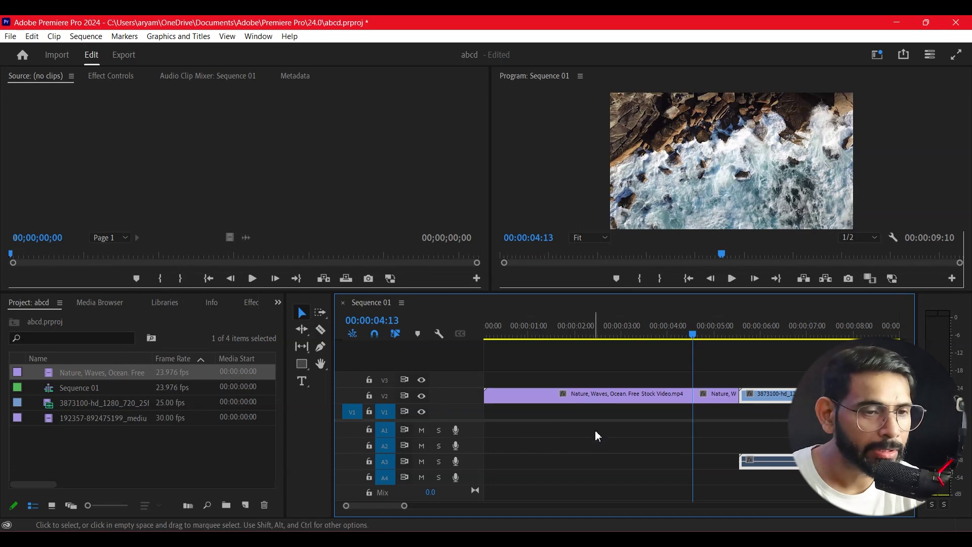
left_click(714, 397)
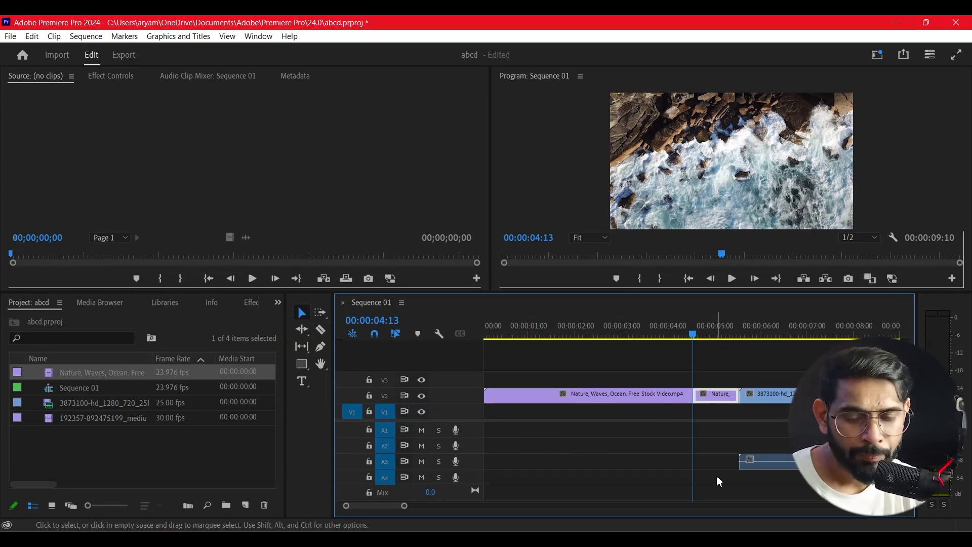
left_click_drag(711, 399, 714, 382)
left_click_drag(702, 334, 726, 337)
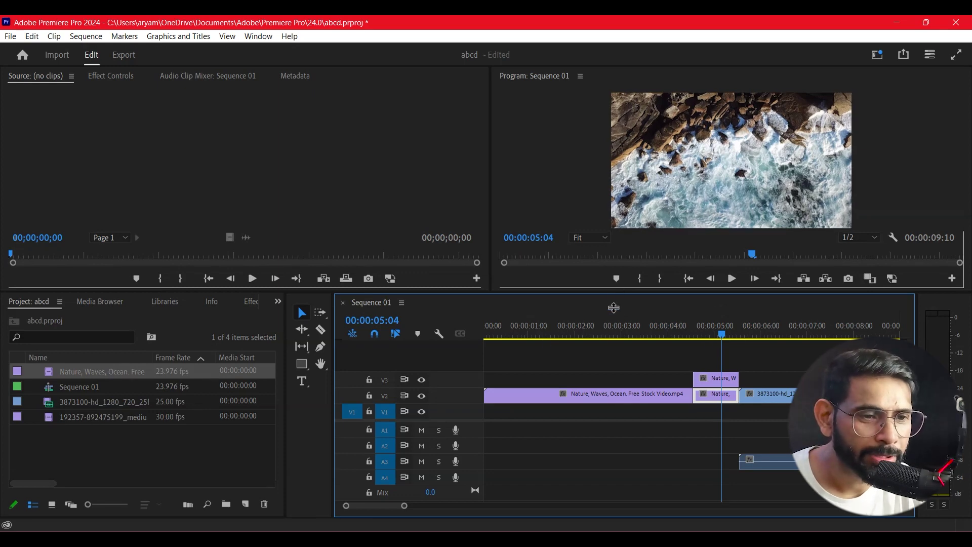
- Enlarge the Program monitor, set its zoom to 10%, and draw a triangular opacity mask over the upper-left half of the V3 ocean piece
left_click_drag(619, 298, 619, 335)
left_click(718, 401)
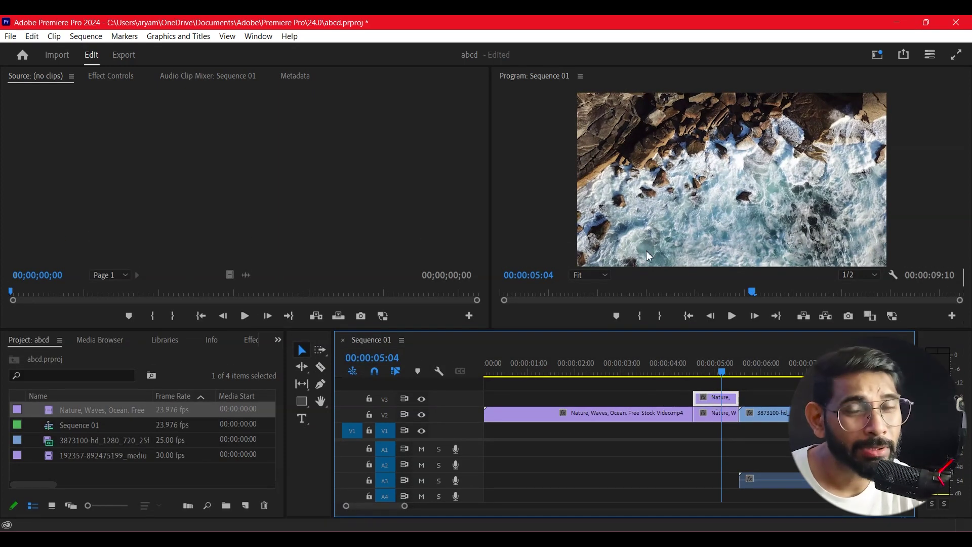
left_click(110, 75)
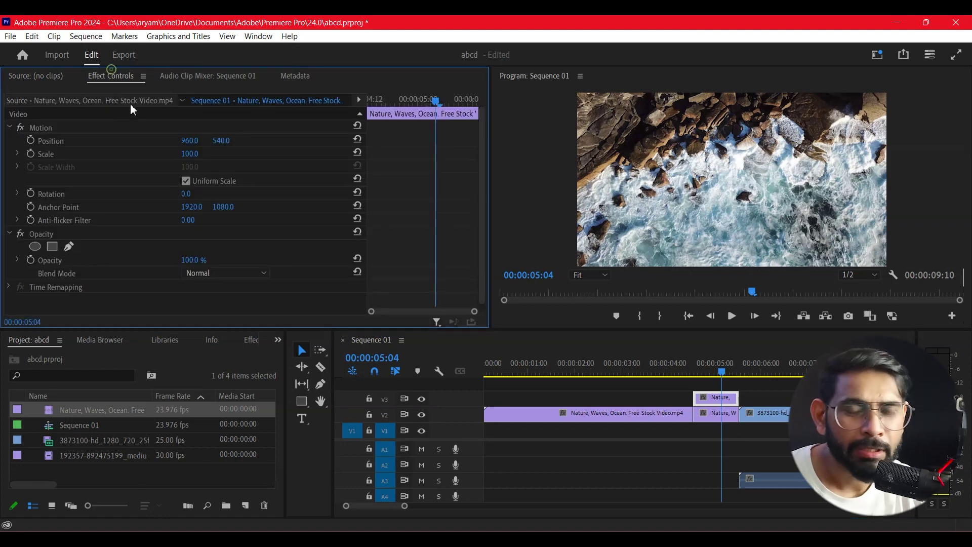
left_click(69, 246)
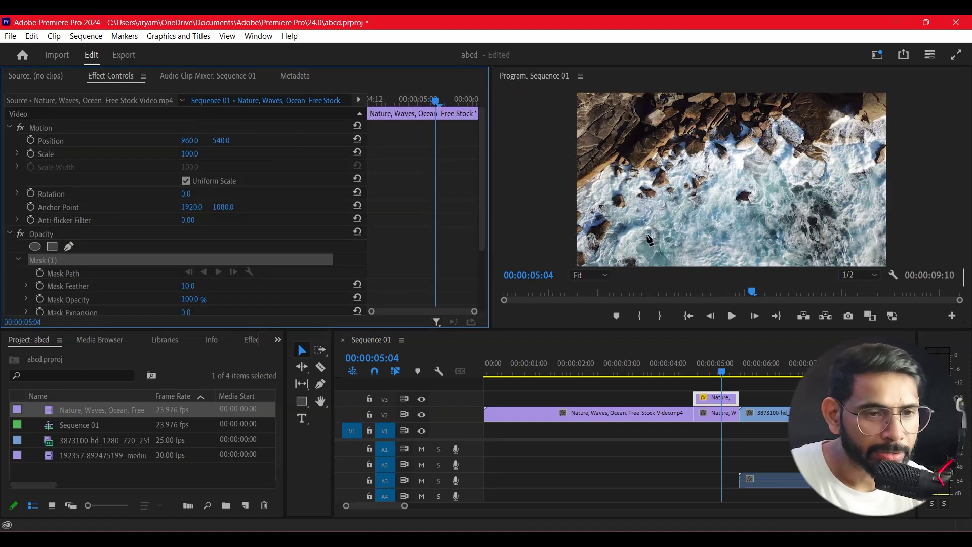
left_click(590, 275)
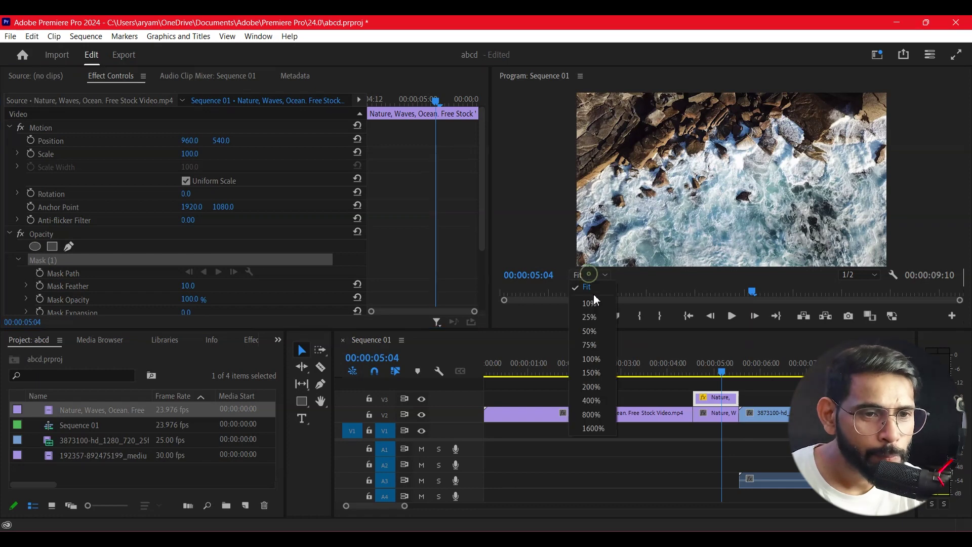
left_click(582, 303)
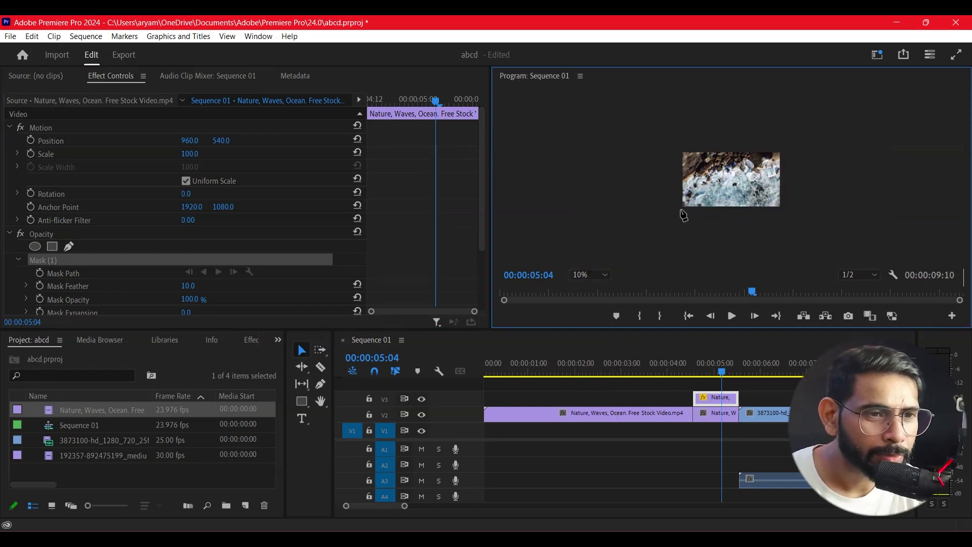
left_click(677, 210)
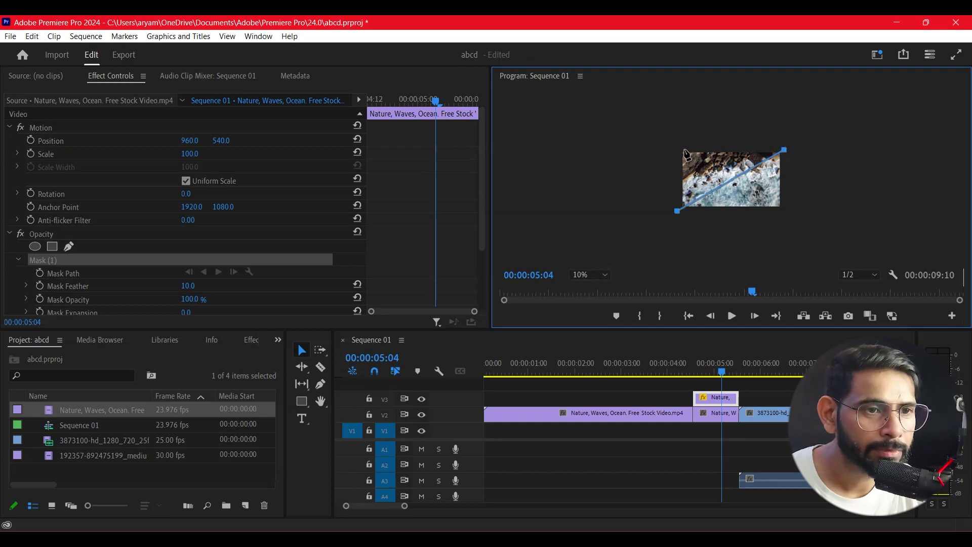
left_click(677, 212)
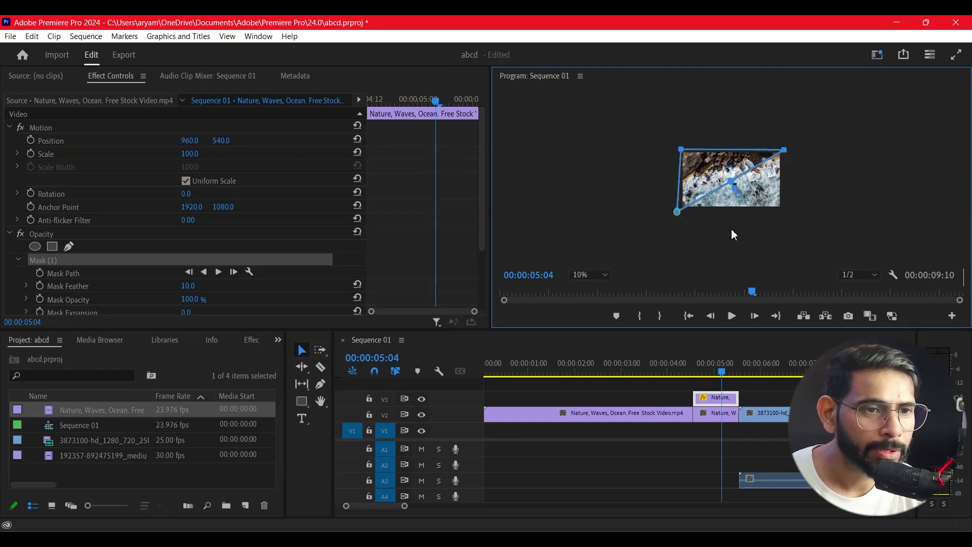
- Zoom the Program monitor to 75% and nudge the mask's lower-left point slightly upward to align the diagonal edge with the frame corner
left_click(596, 275)
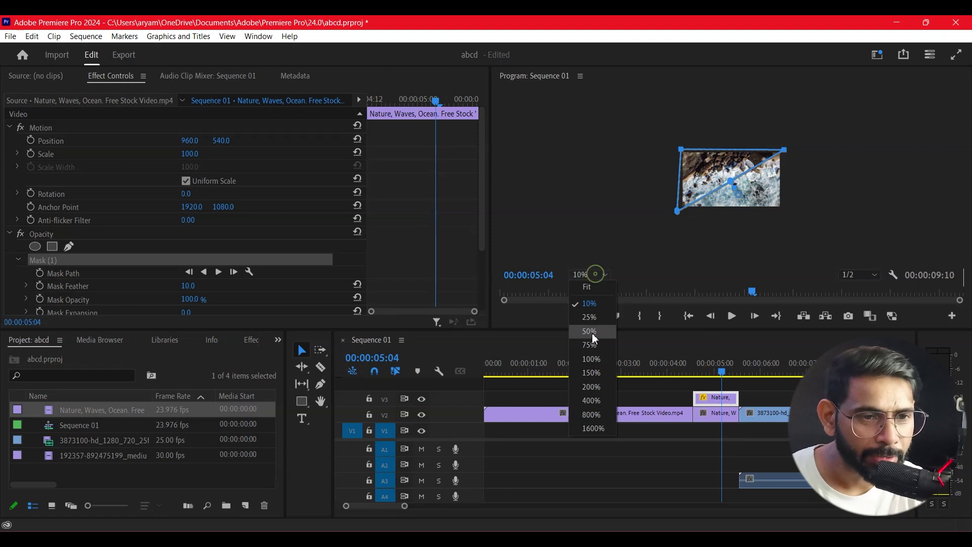
left_click(595, 345)
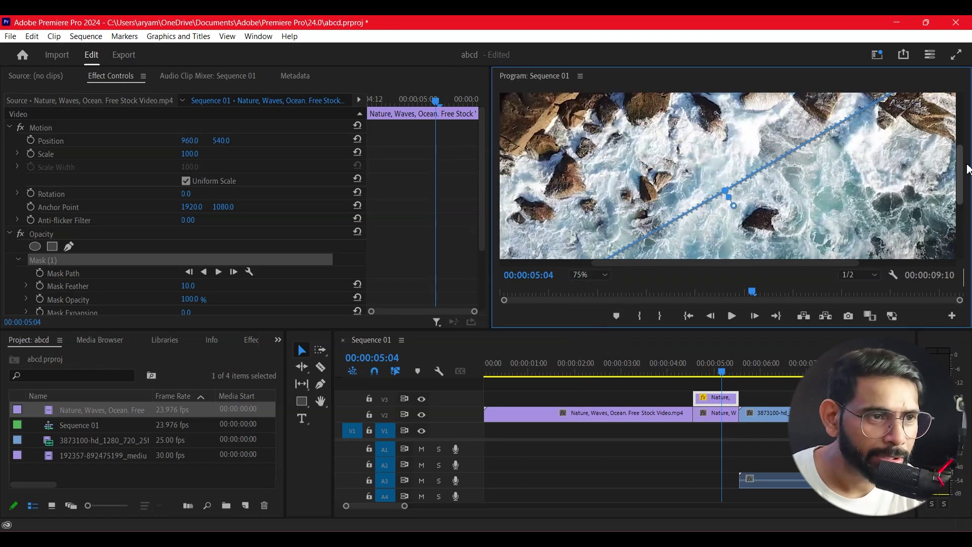
left_click_drag(612, 263, 521, 263)
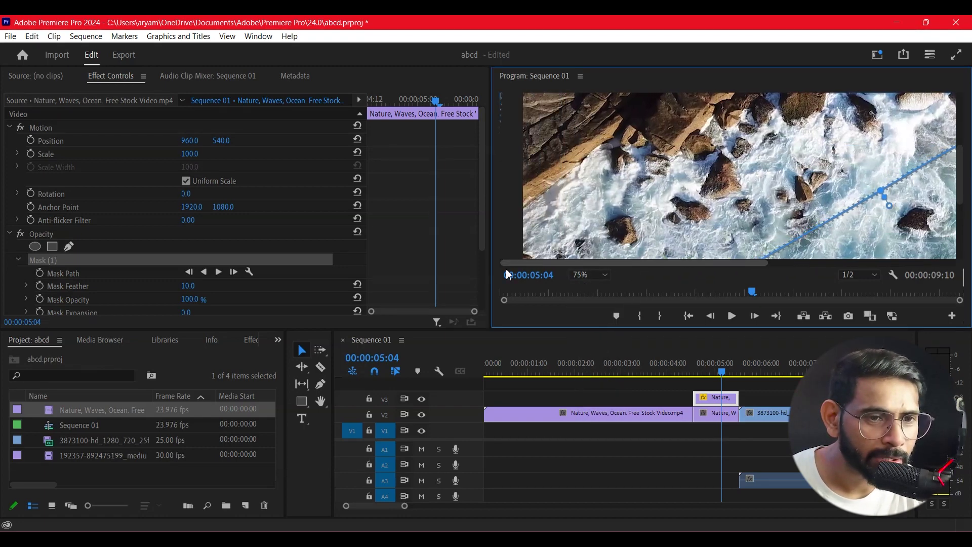
left_click_drag(962, 154, 962, 207)
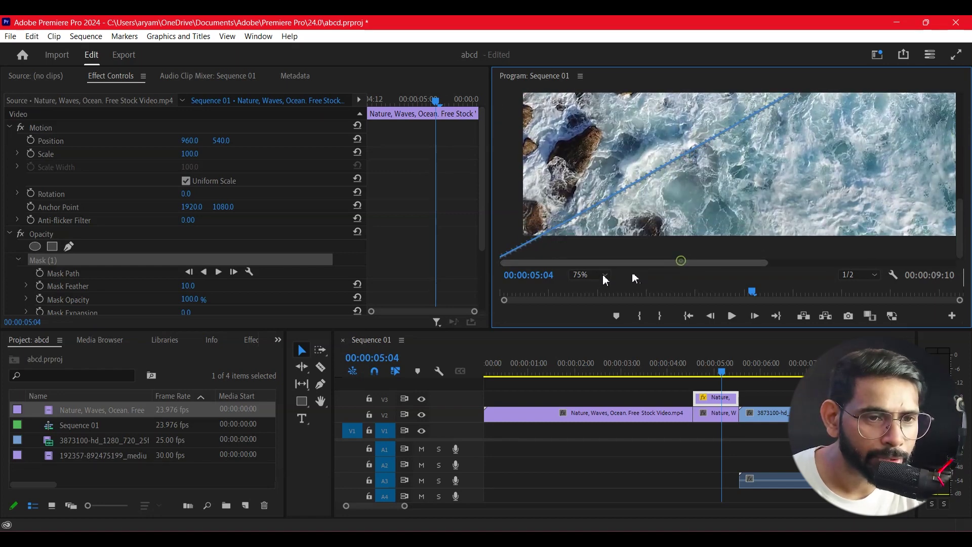
left_click_drag(498, 261, 503, 247)
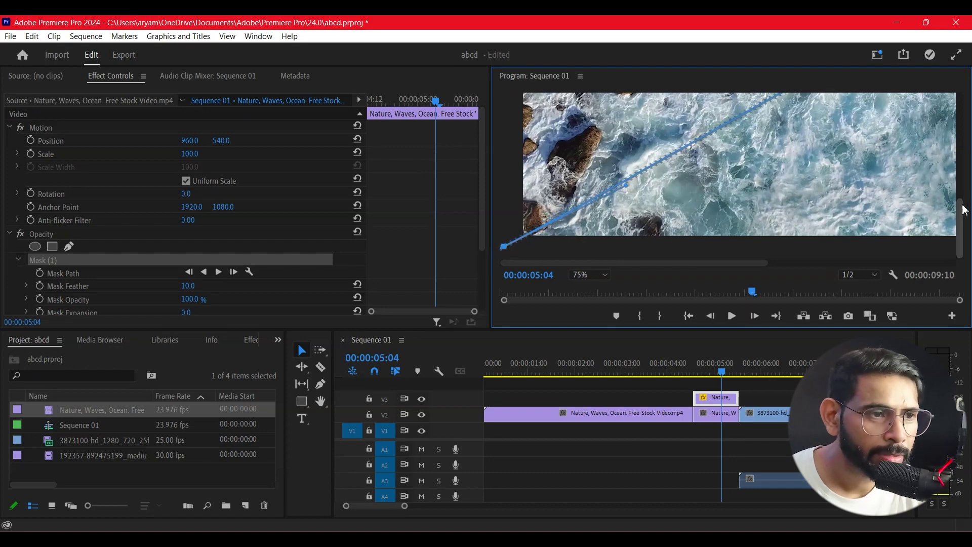
left_click_drag(963, 210, 962, 103)
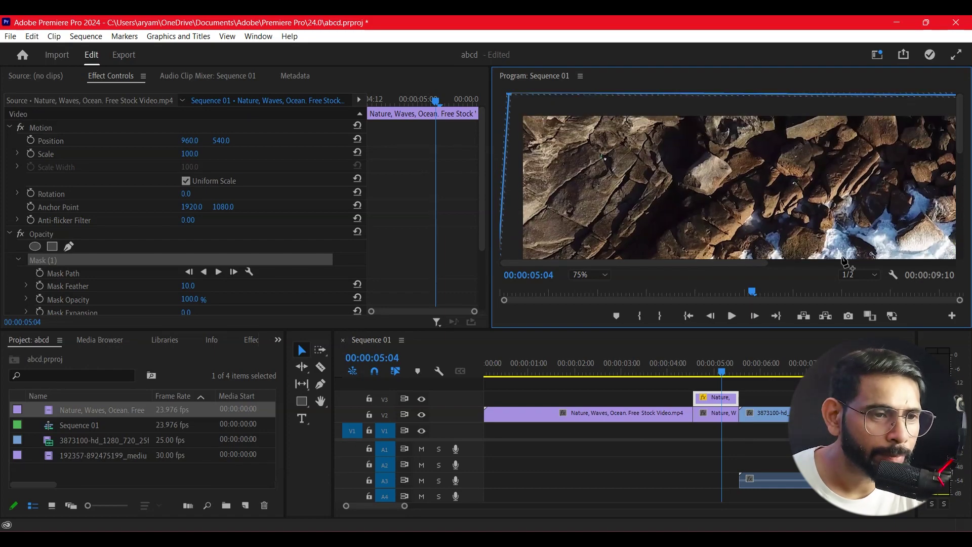
left_click_drag(751, 264, 544, 298)
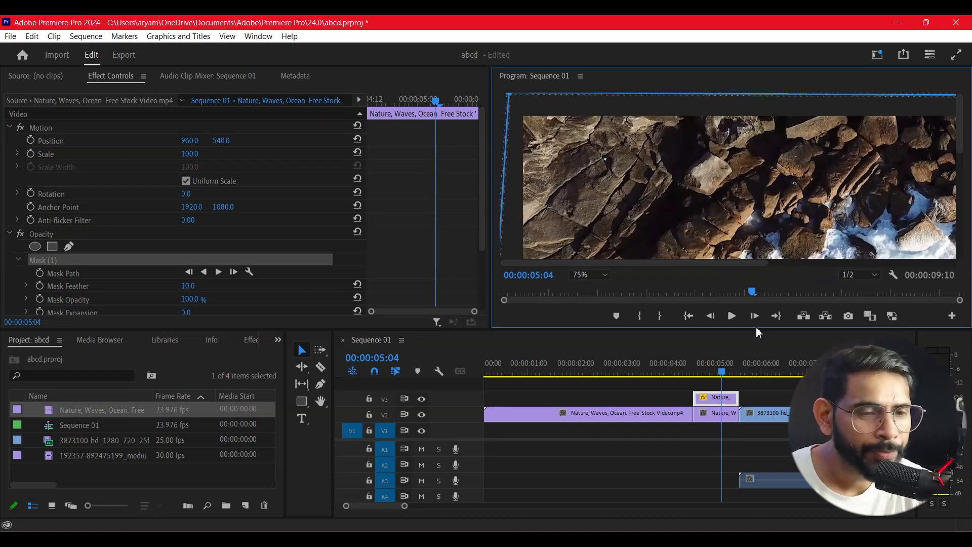
- Set the Program monitor's zoom to Fit, then to 25%
left_click(596, 277)
left_click(590, 287)
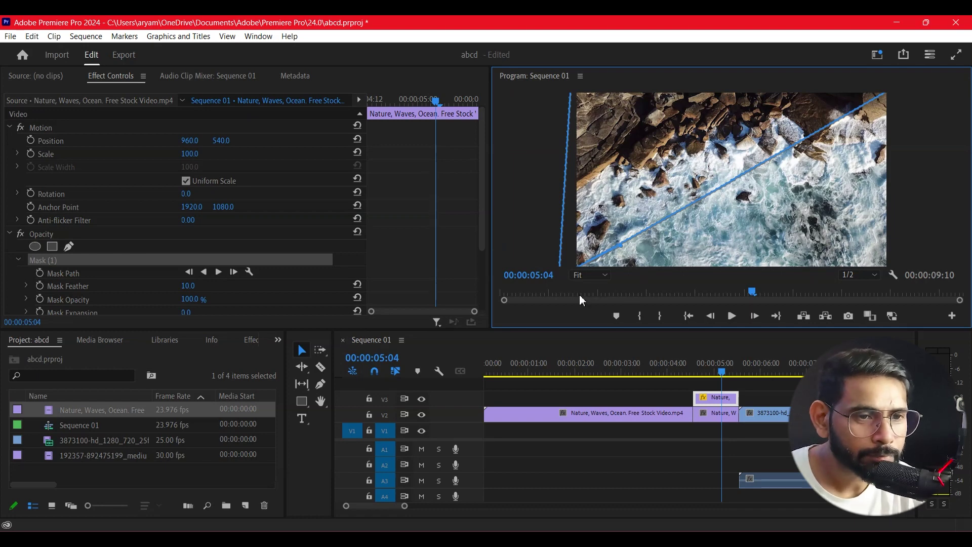
left_click(588, 345)
left_click(587, 382)
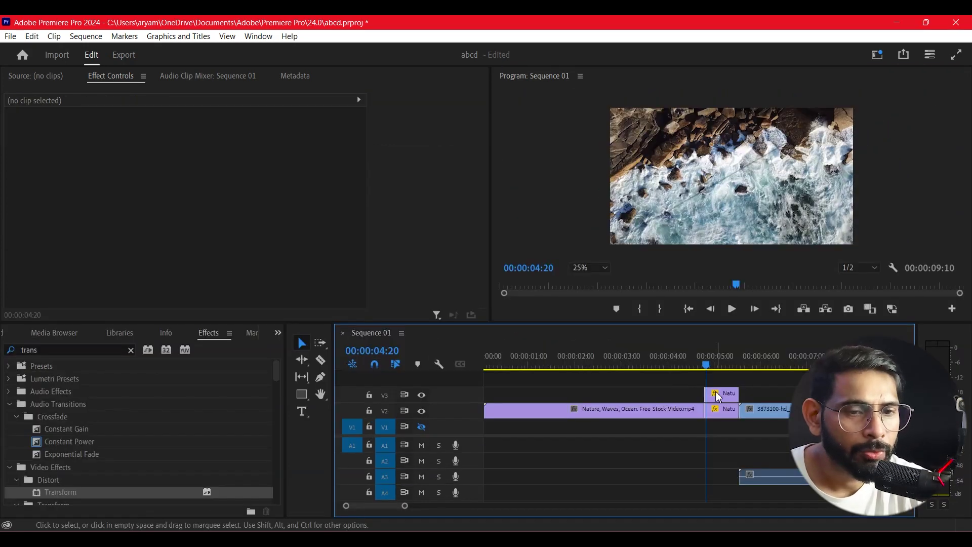
- Nest the masked ocean piece on V3, keeping the suggested name
left_click(718, 398)
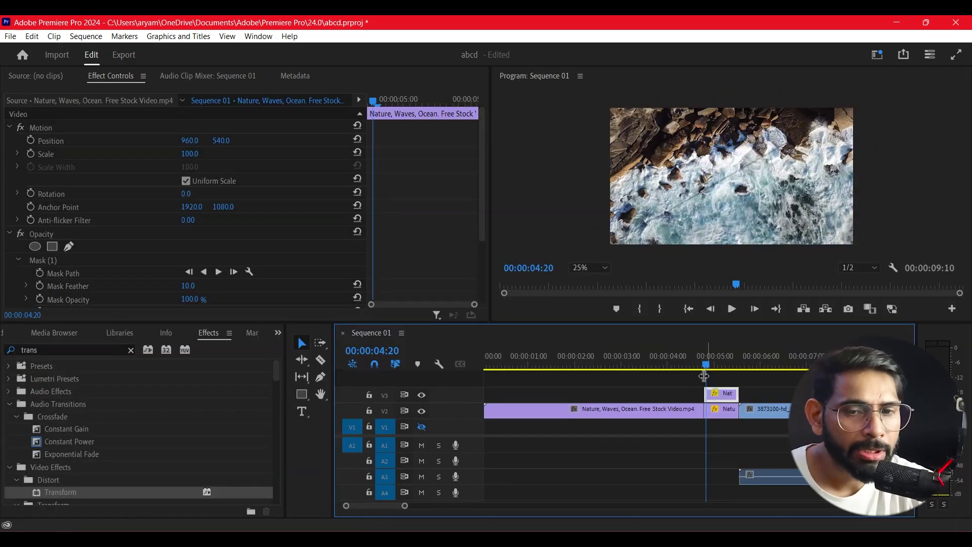
scroll(156, 222, "down", 4)
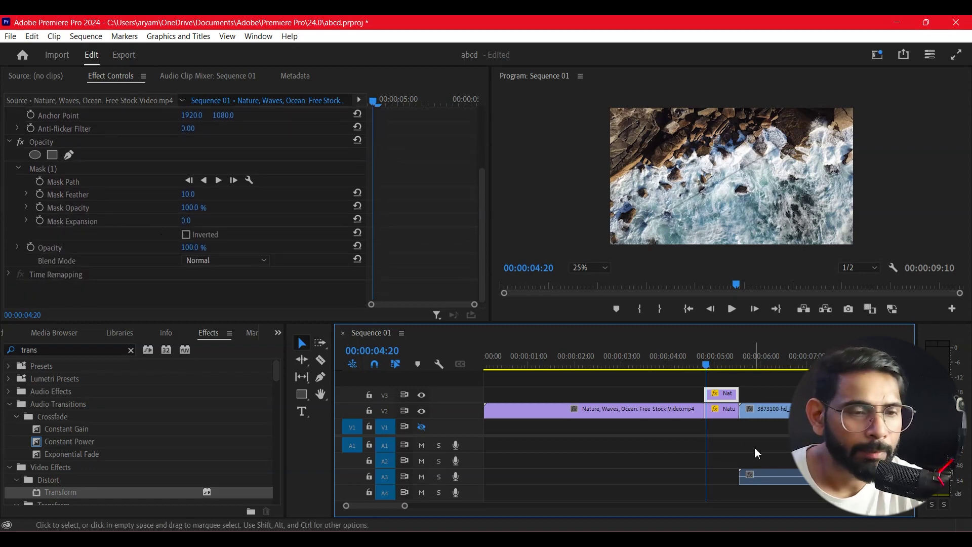
right_click(721, 396)
left_click(754, 322)
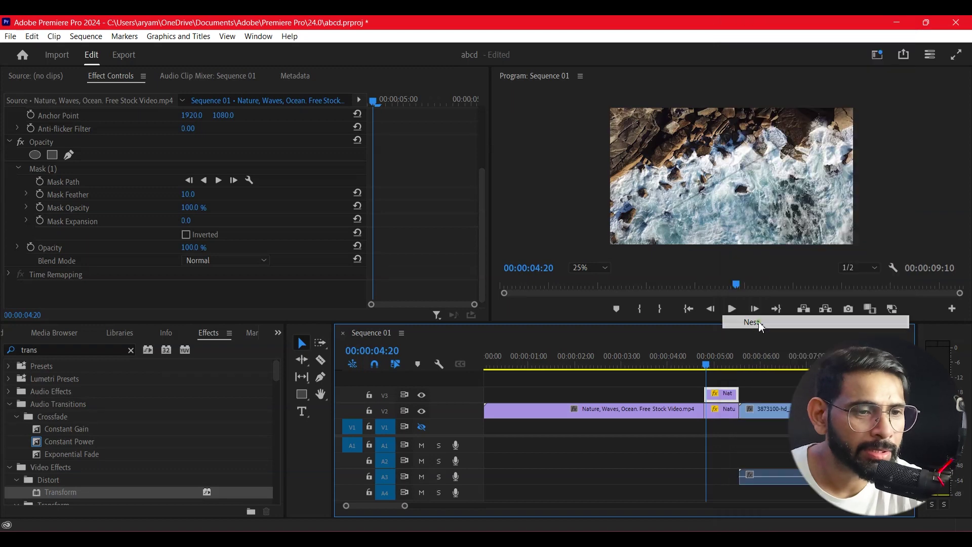
left_click(470, 292)
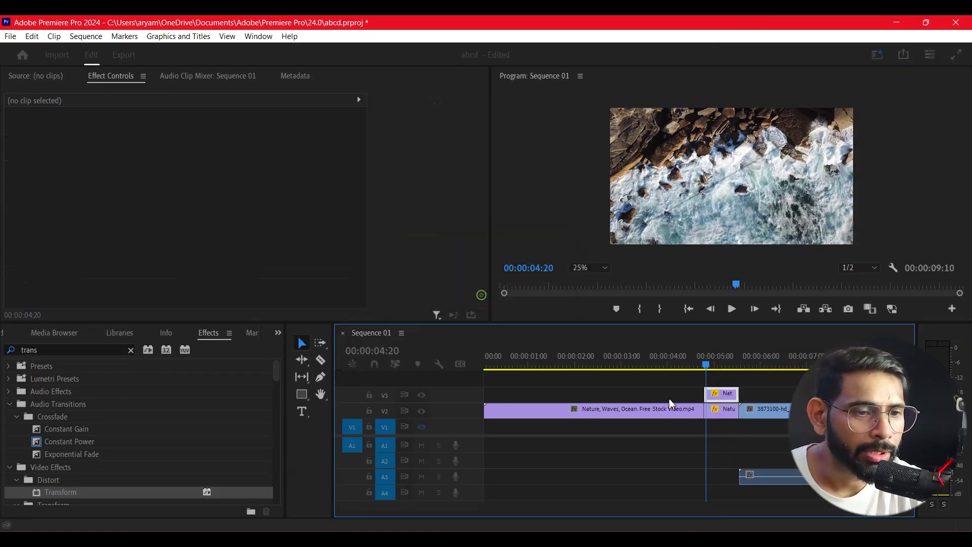
- Nest the masked ocean piece on V2, keeping the suggested name
left_click(724, 411)
right_click(724, 411)
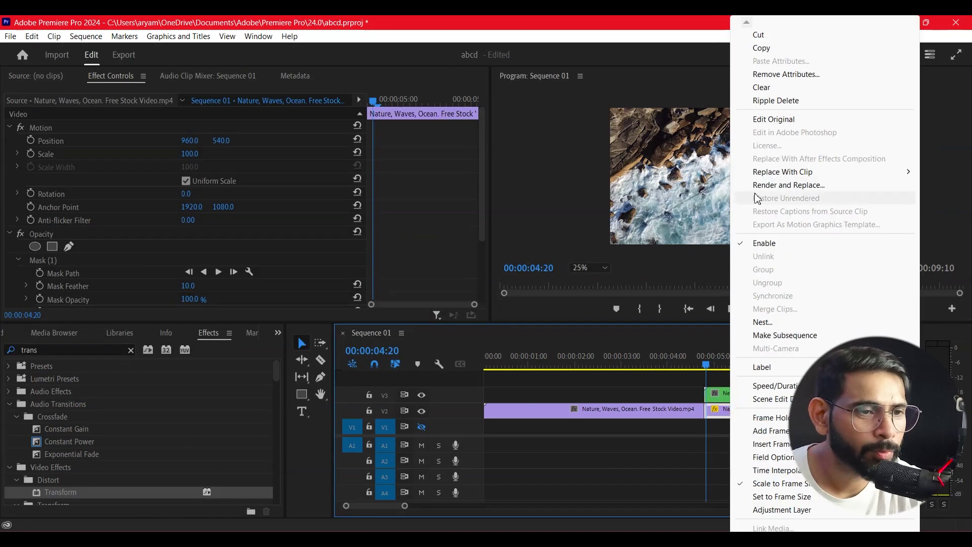
left_click(762, 322)
left_click(467, 294)
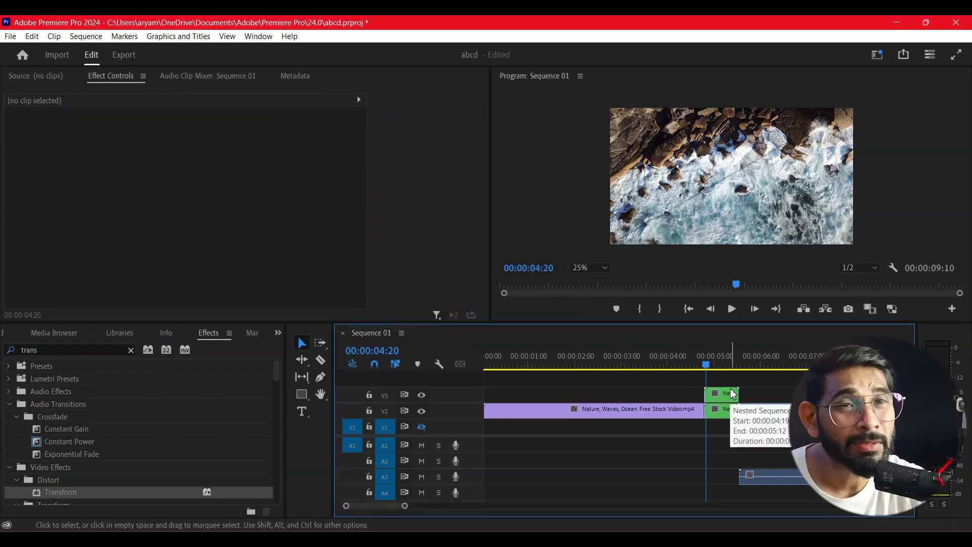
- Search the effects for "trans" and apply the Transform effect to the nested clip on V3
left_click(719, 358)
left_click(721, 394)
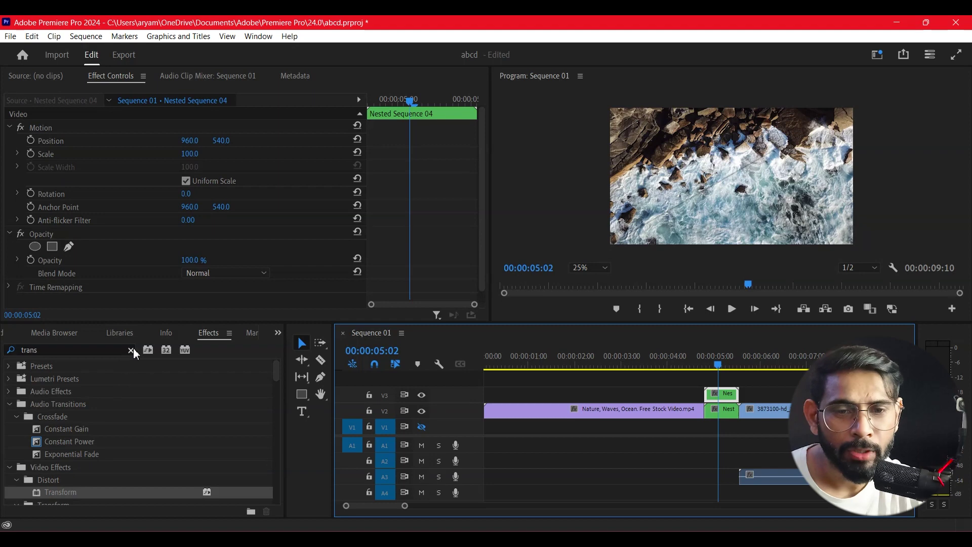
left_click(131, 350)
left_click(38, 350)
type("trans")
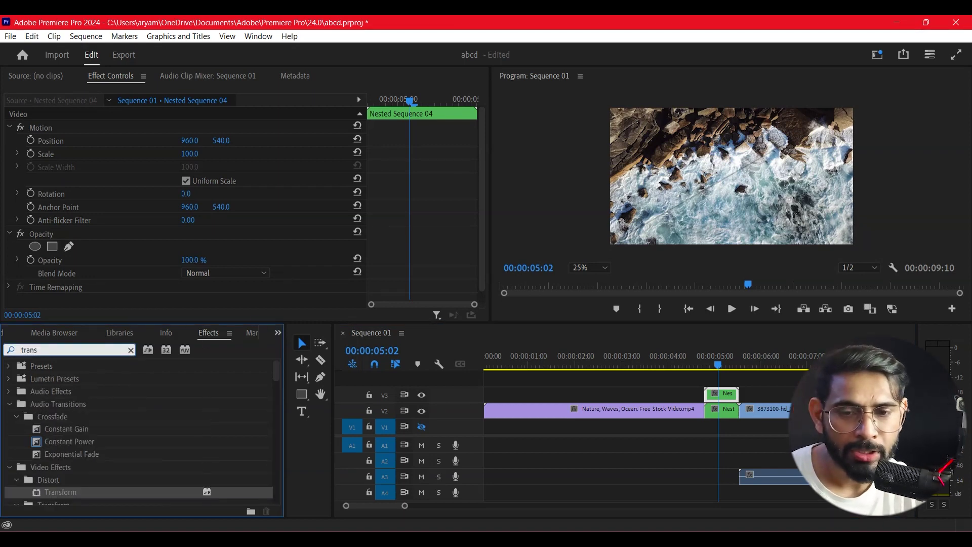
left_click_drag(59, 493, 720, 402)
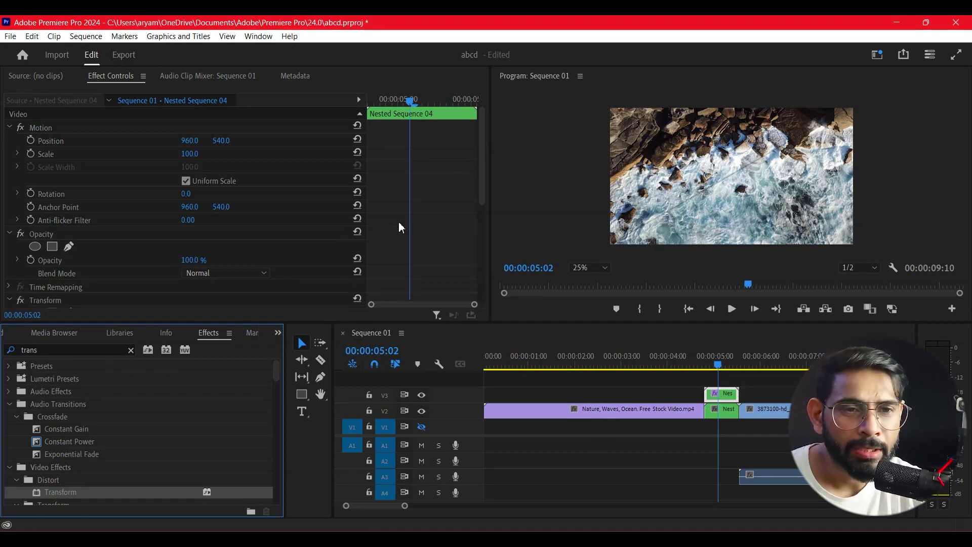
- Add a Transform Position keyframe at the V3 nested clip's first frame, 00:00:04:19
left_click_drag(477, 178, 470, 284)
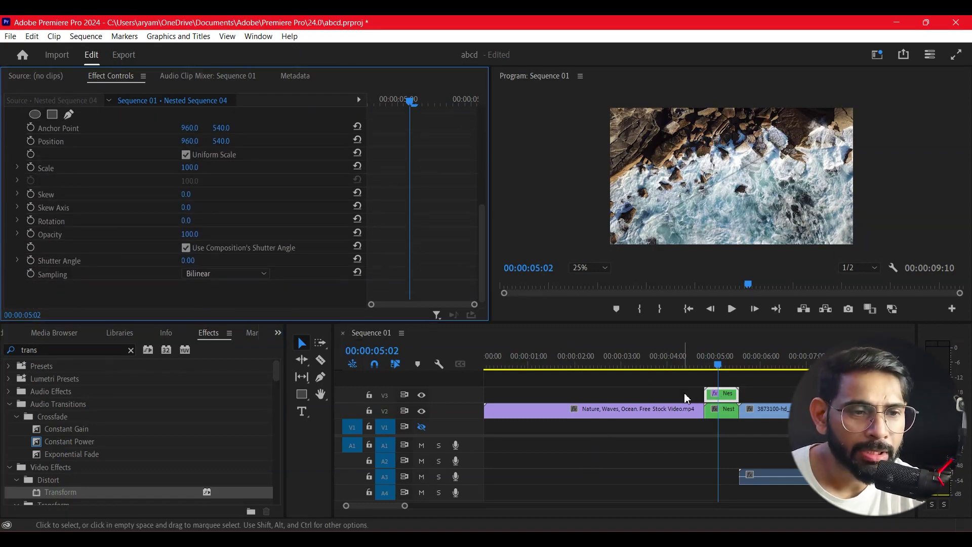
left_click_drag(402, 99, 348, 99)
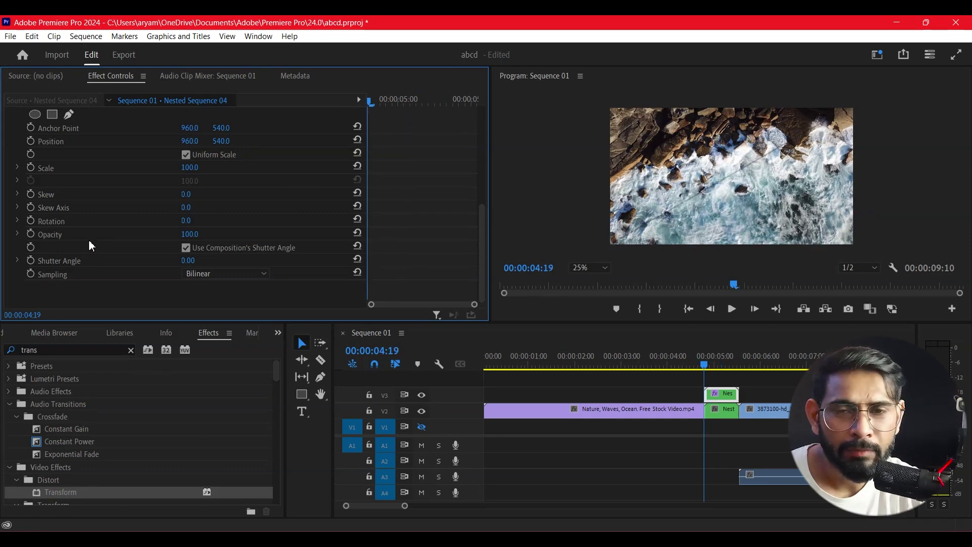
scroll(116, 215, "up", 1)
scroll(115, 215, "up", 1)
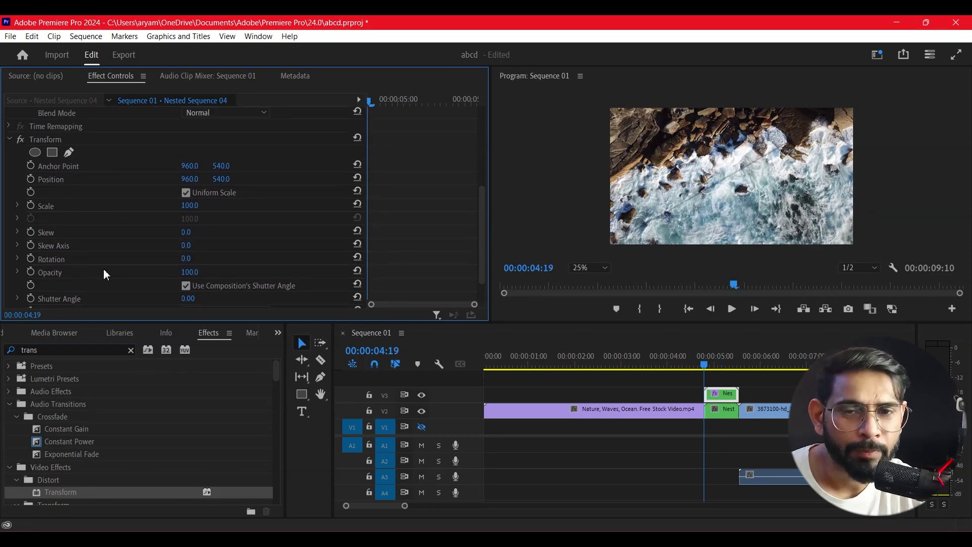
scroll(98, 274, "down", 2)
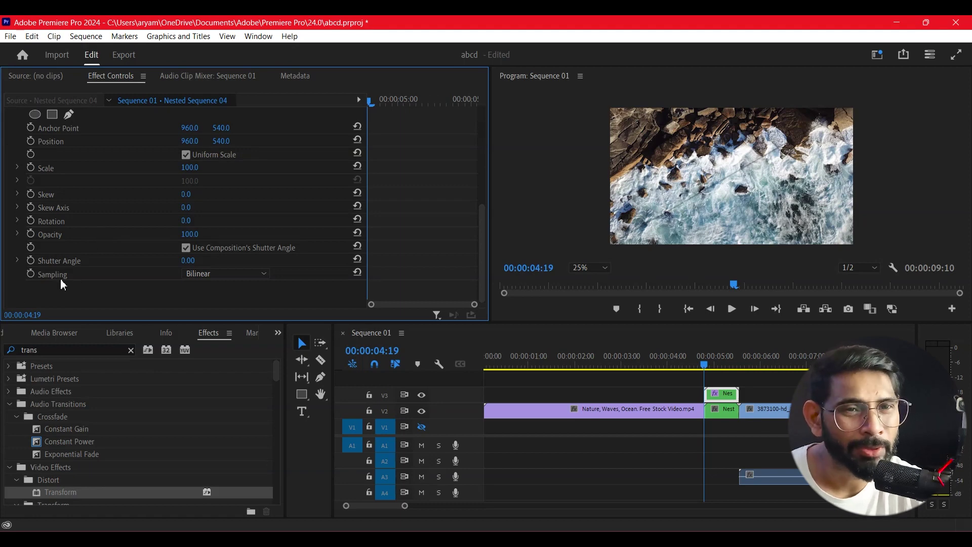
left_click_drag(479, 208, 479, 188)
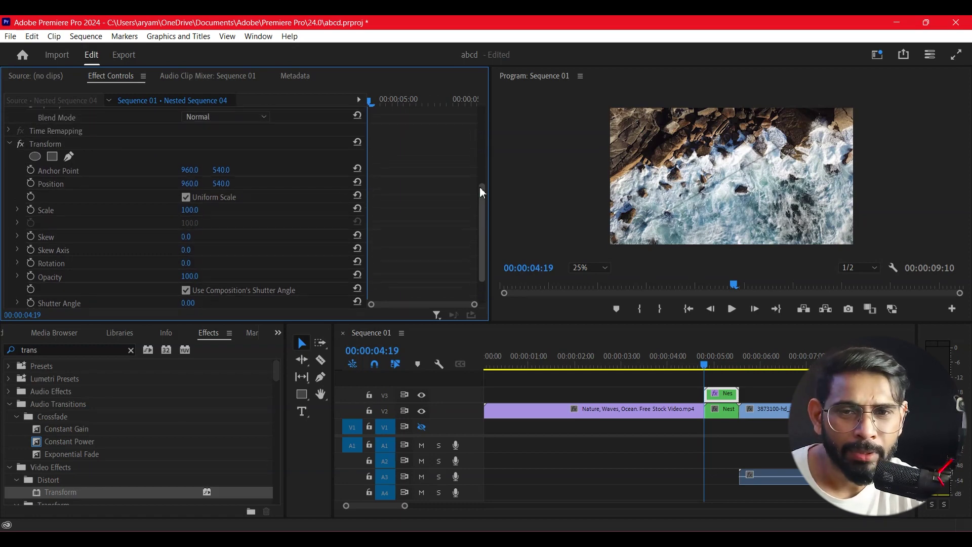
left_click(31, 187)
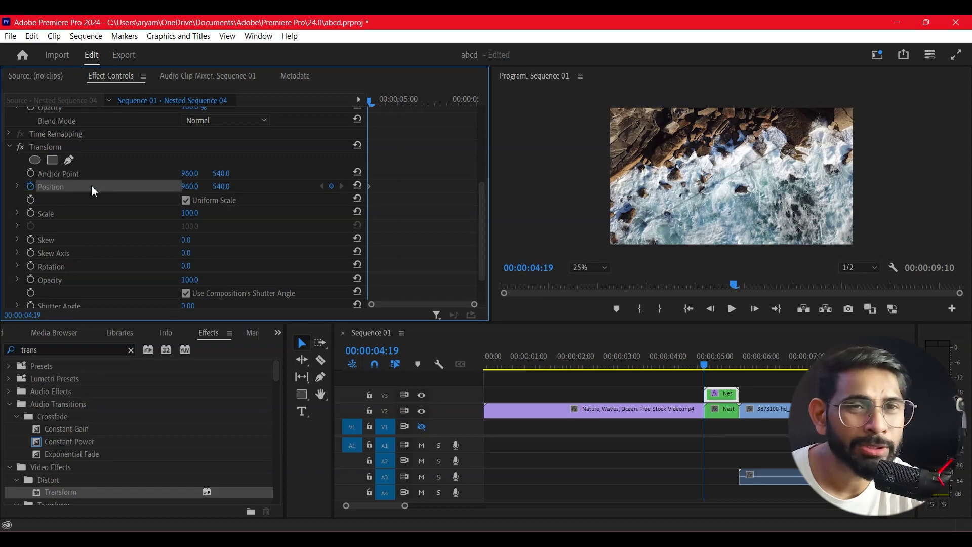
- At 00:00:05:12, set the V3 nested clip's Transform Position to 0, 0 to keyframe its movement out of frame
left_click_drag(374, 101, 472, 122)
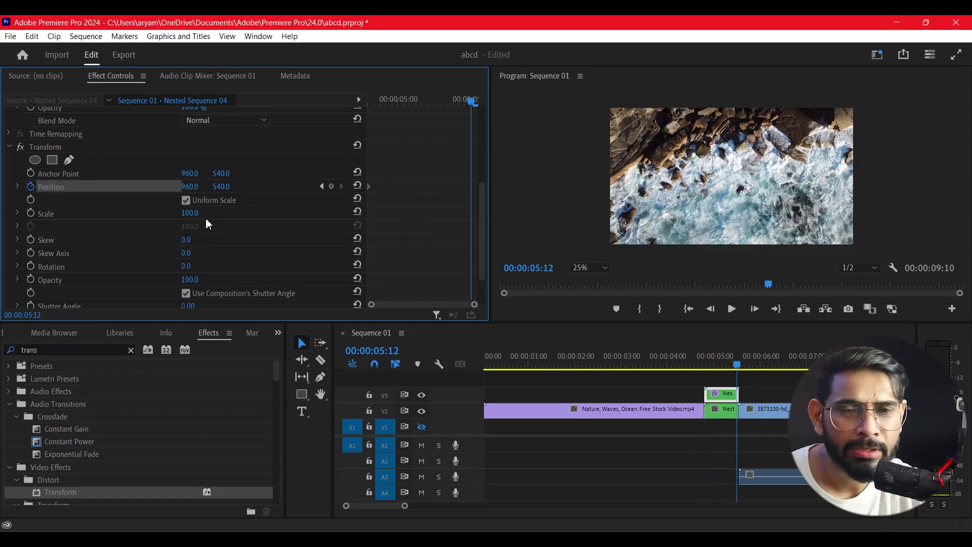
left_click(192, 187)
type("0")
key("Tab")
type("0")
key("Return")
- Scrub through and play back the V3 nested clip's diagonal movement from its start
left_click_drag(460, 120, 390, 191)
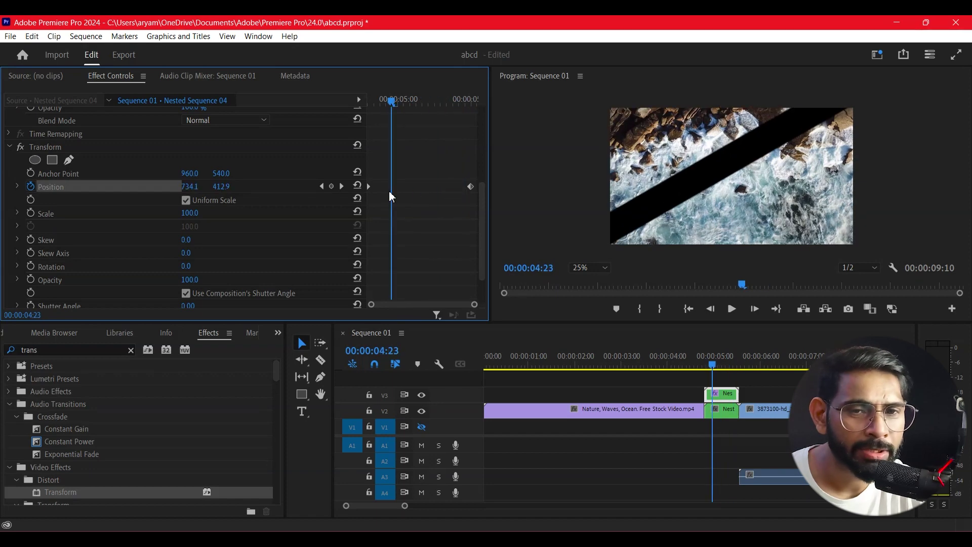
left_click(368, 101)
left_click_drag(439, 164, 324, 128)
key("space")
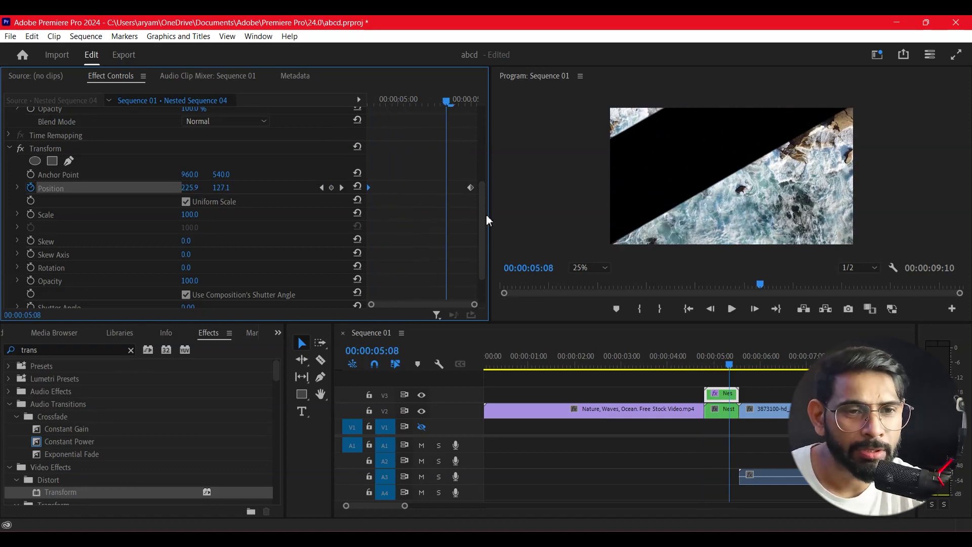
- Keyframe the V3 nested clip's Transform Shutter Angle at 0 on 00:00:04:19 and at 180 on 00:00:05:05
scroll(473, 255, "down", 2)
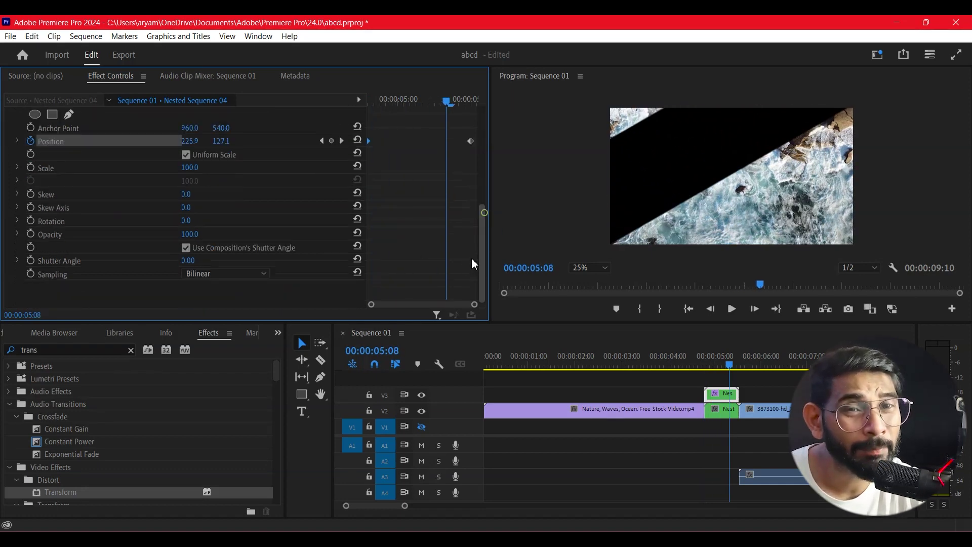
key("Up")
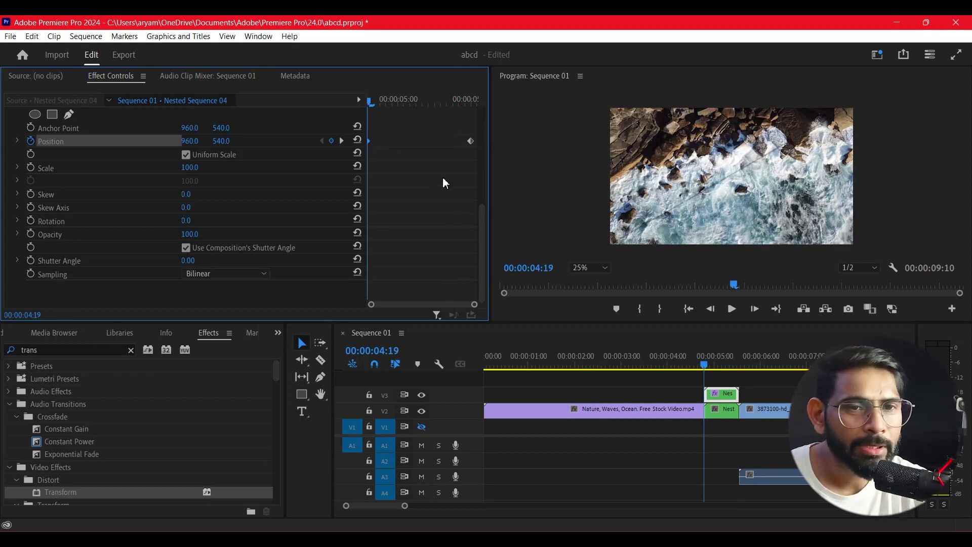
left_click(35, 258)
left_click_drag(374, 102, 431, 116)
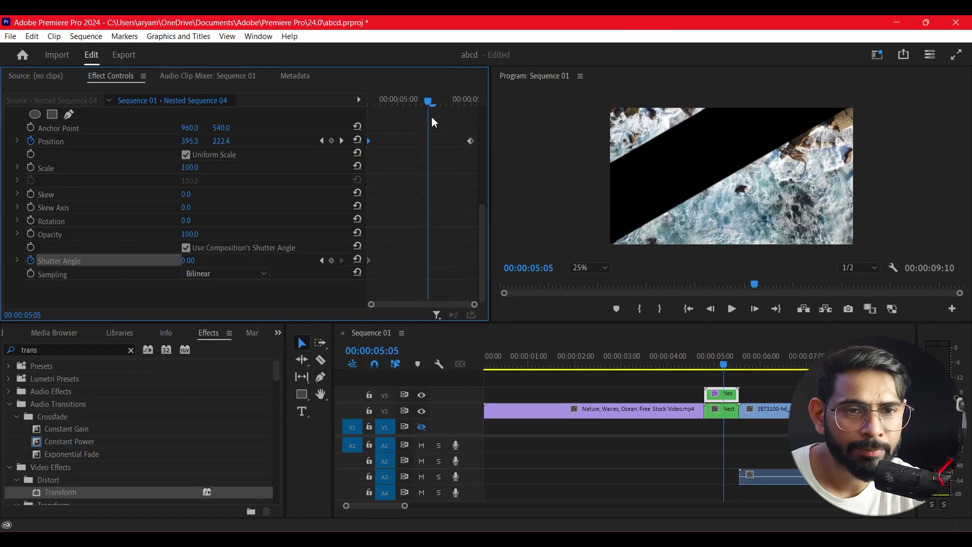
left_click(190, 260)
type("180")
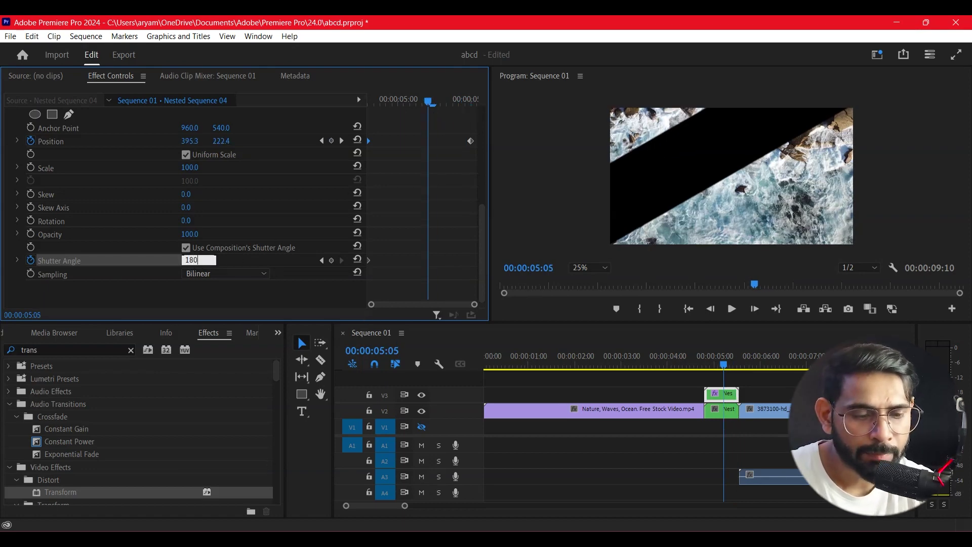
key("Return")
- Move the 180 Shutter Angle keyframe earlier to 00:00:04:23 and play back the motion blur from the clip's start
mouse_move(427, 106)
left_mouse_down()
mouse_move(362, 102)
mouse_move(412, 108)
mouse_move(434, 123)
left_mouse_up()
left_click_drag(428, 260, 391, 261)
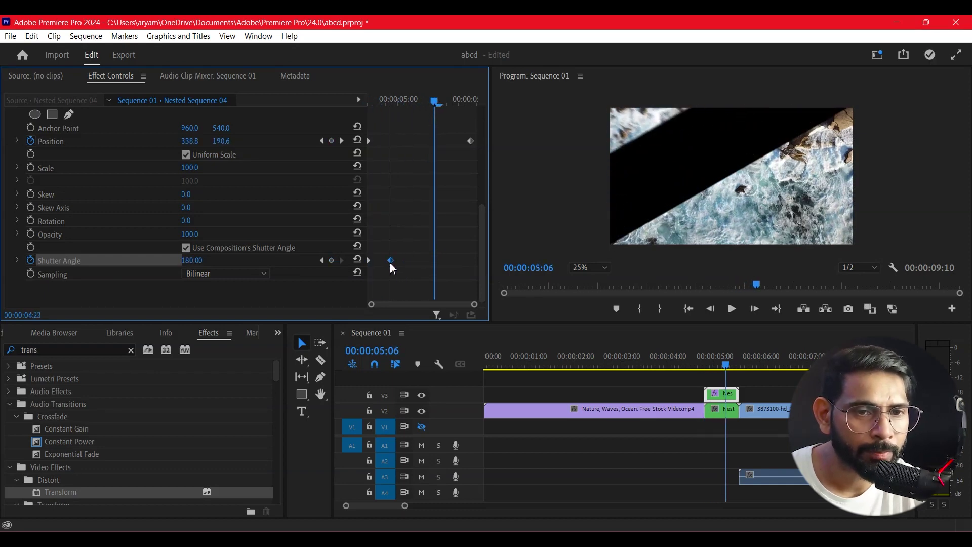
left_click_drag(434, 101, 324, 137)
key("space")
left_click_drag(415, 103, 324, 124)
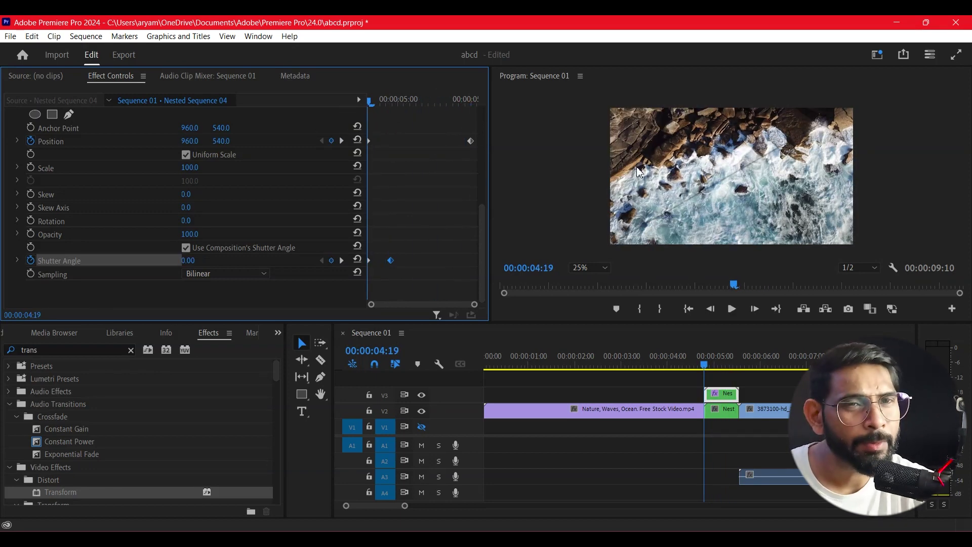
- Apply the Transform effect to the nested clip on V2
left_click(721, 410)
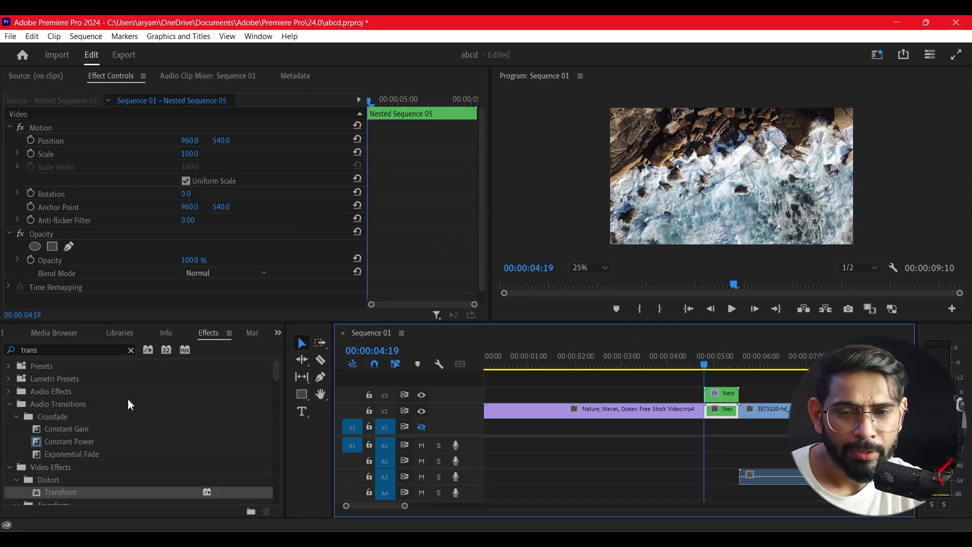
left_click_drag(40, 491, 730, 413)
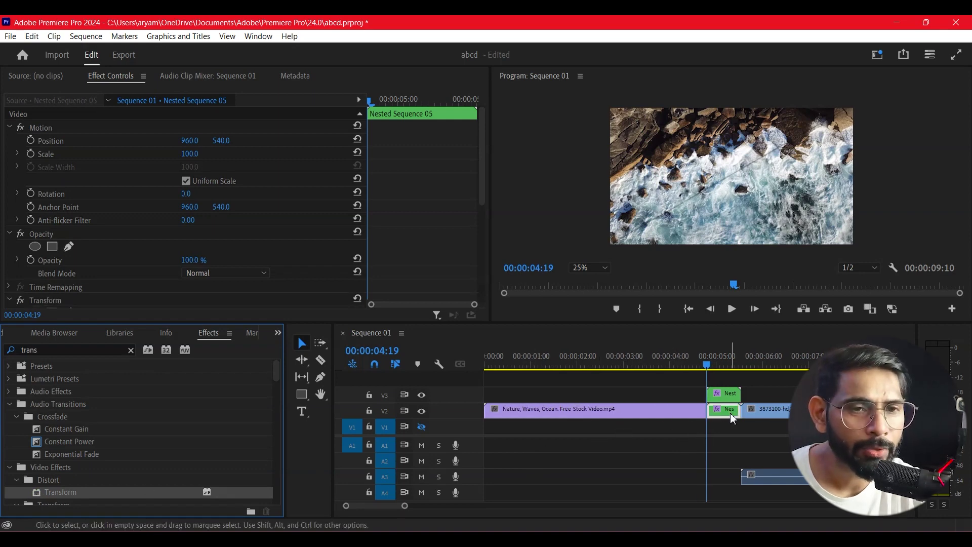
- Start a Transform Position keyframe on the V2 nested clip at 00:00:04:19, and go to 00:00:05:12
left_click_drag(480, 219, 473, 293)
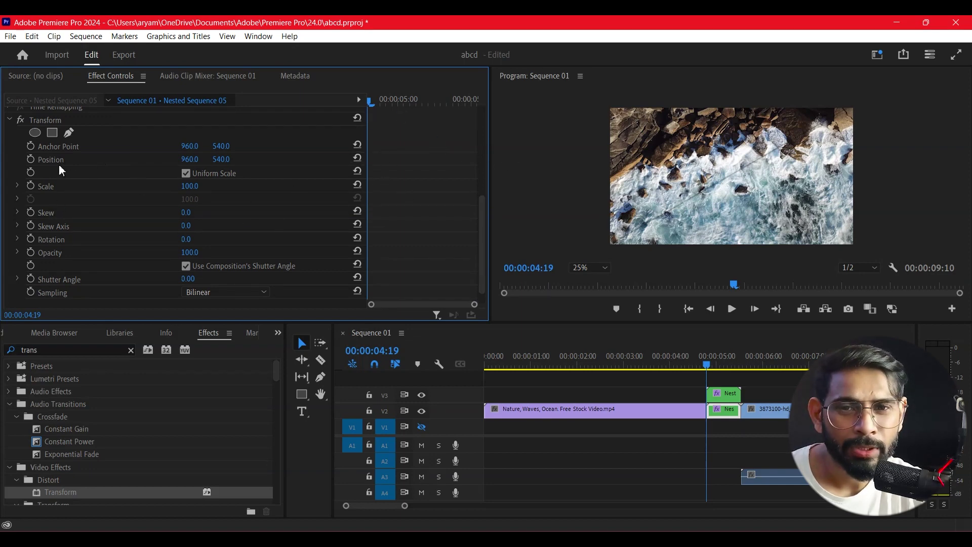
left_click(30, 159)
left_click_drag(370, 102, 477, 109)
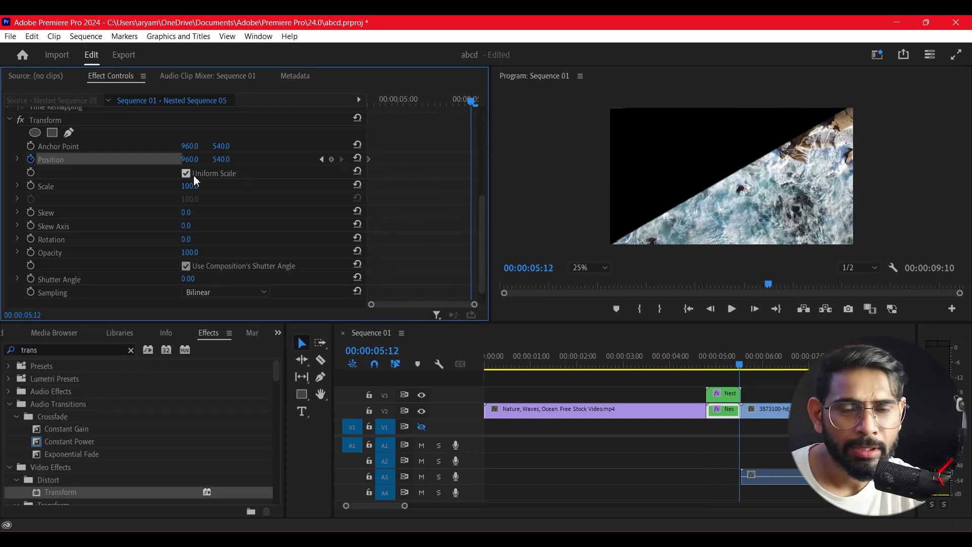
left_click(190, 159)
type("1049")
key("Return")
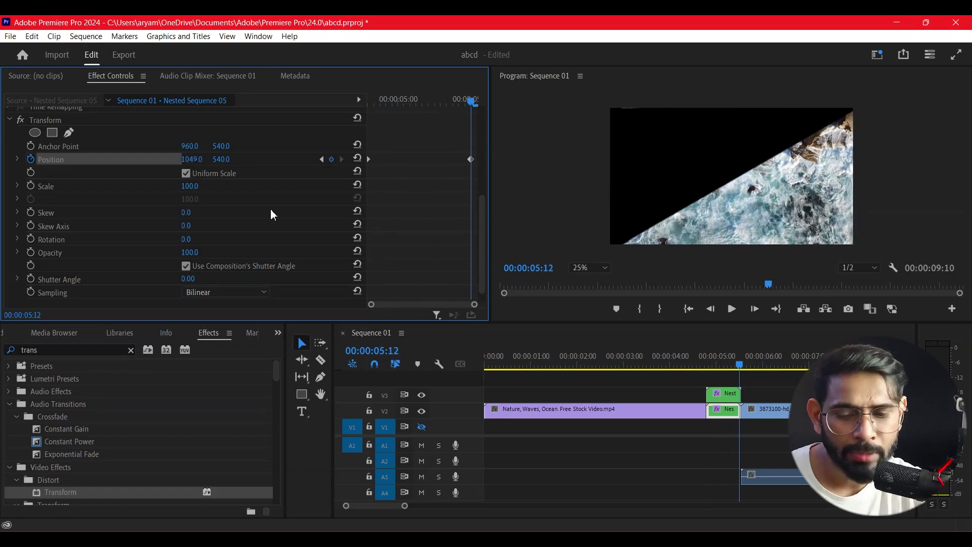
key("ctrl+z")
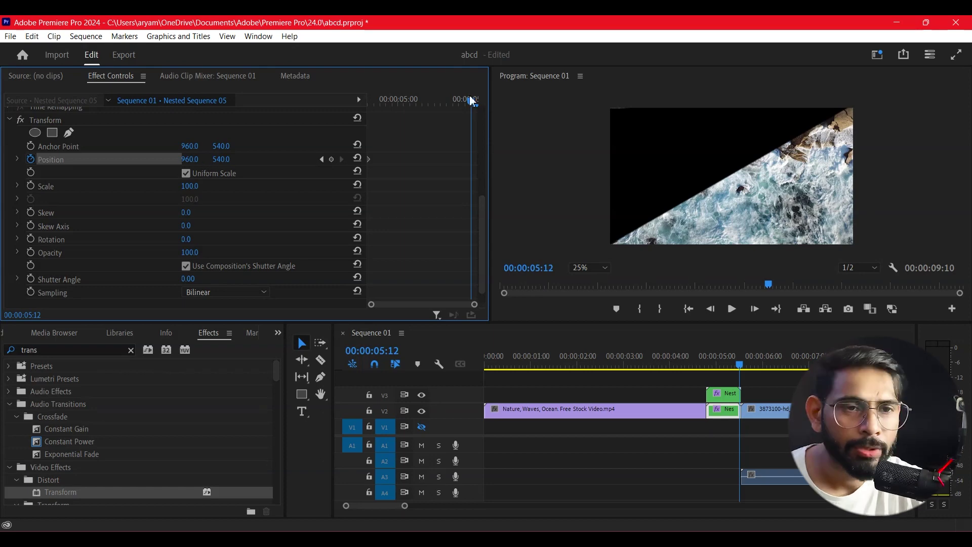
- Keyframe the V2 nested clip's Transform Position at 1920, 1080 on 00:00:05:12 and play back the split from the clip's start
left_click(186, 161)
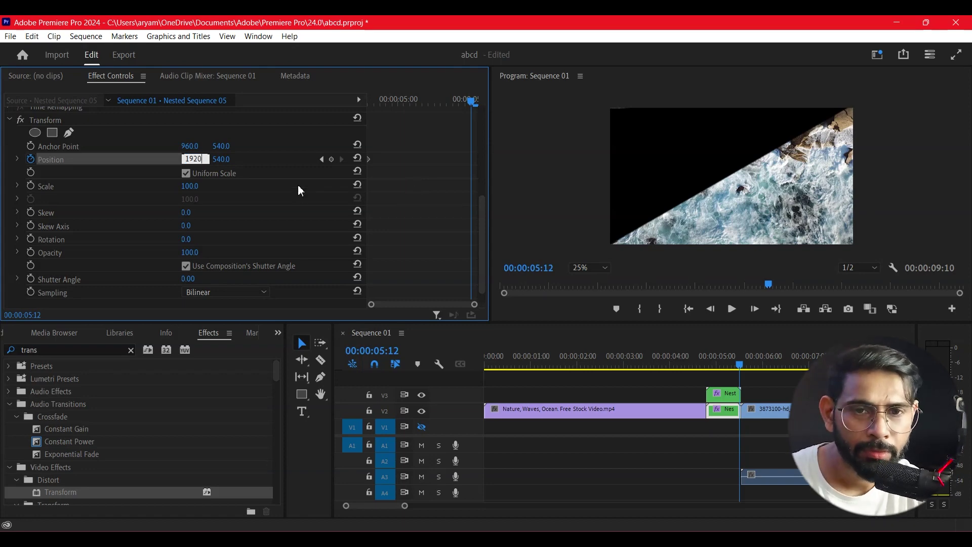
key("Return")
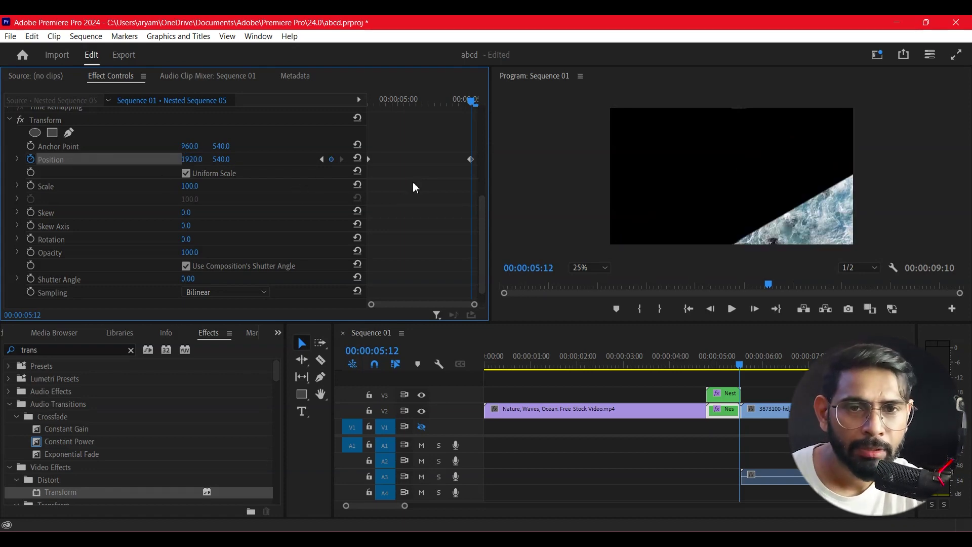
left_click(221, 159)
type("1080")
key("Return")
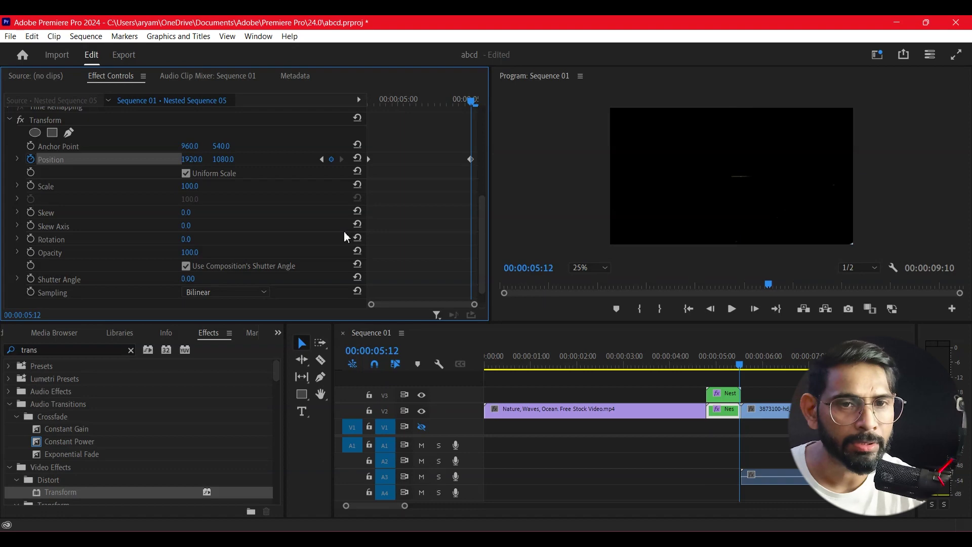
left_click_drag(465, 105, 347, 139)
key("space")
key("space")
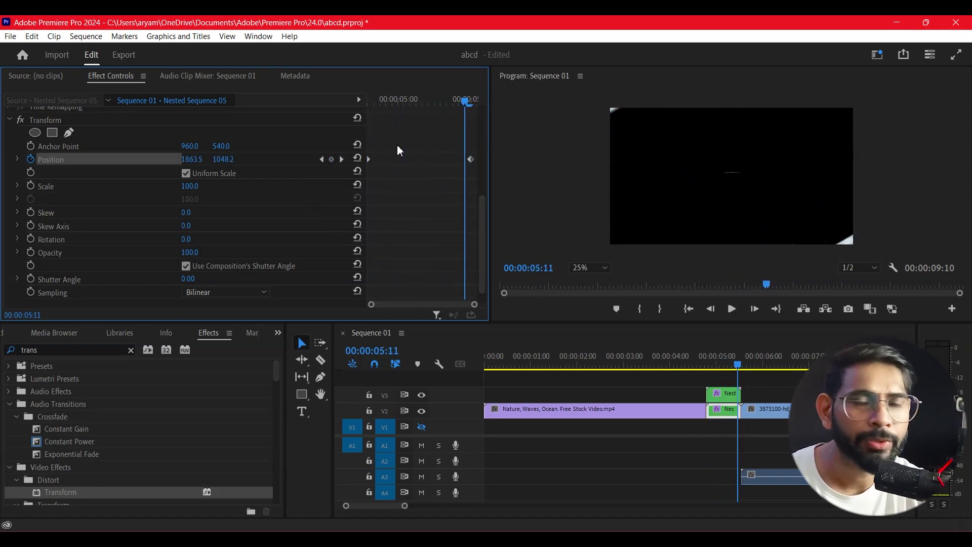
- Keyframe the V2 nested clip's Transform Shutter Angle at 0 on 00:00:04:19 and 180 on 00:00:04:22, and play back the motion blur
left_click_drag(467, 105, 365, 135)
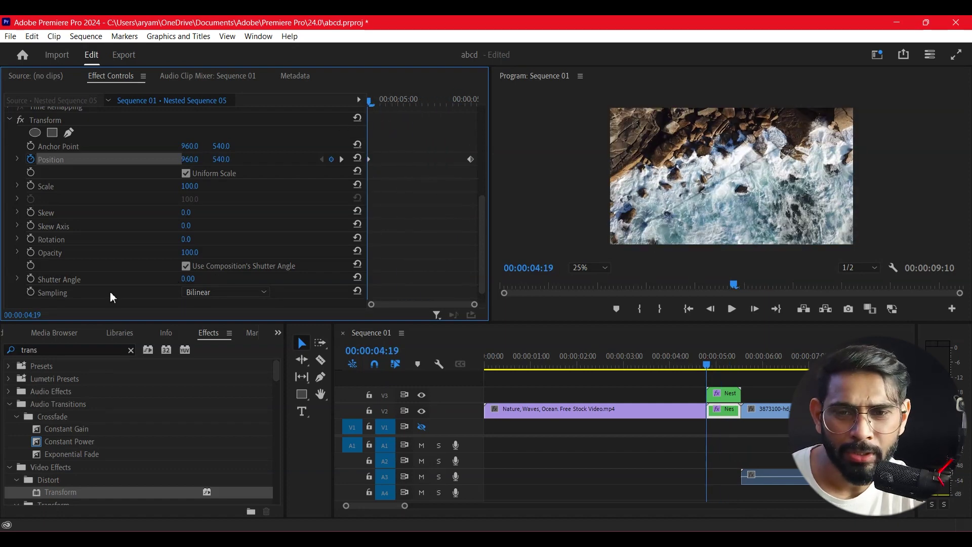
left_click(30, 279)
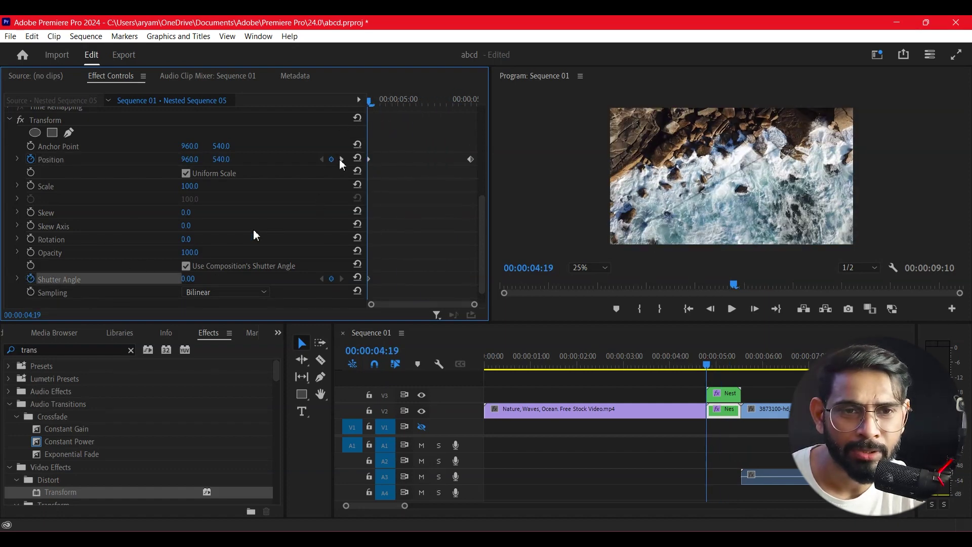
left_click_drag(372, 104, 386, 102)
left_click(188, 278)
type("180")
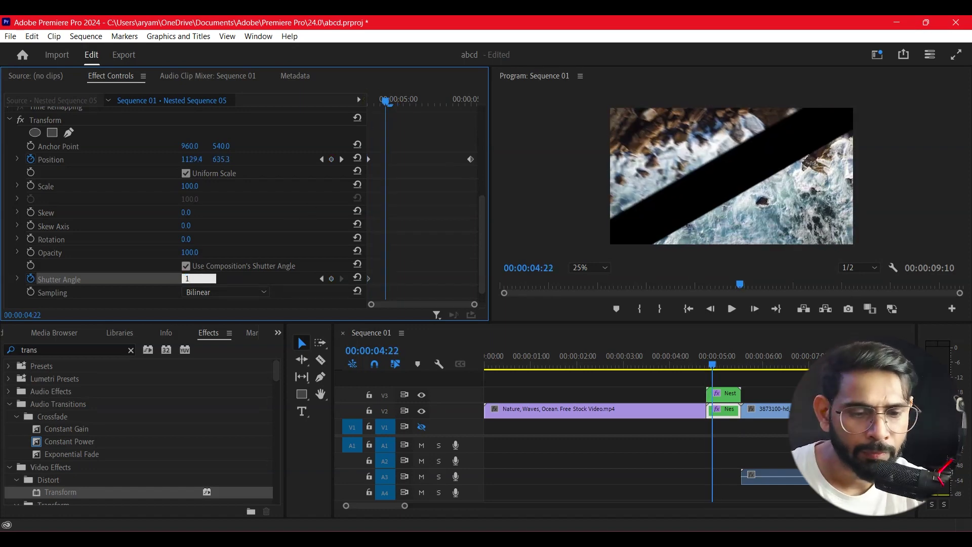
key("Return")
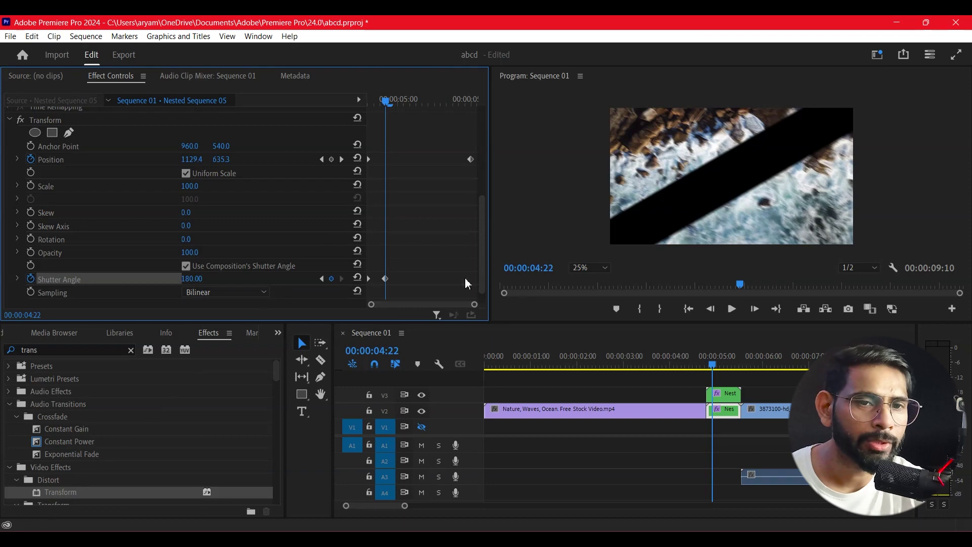
left_click_drag(383, 107, 357, 130)
key("space")
key("space")
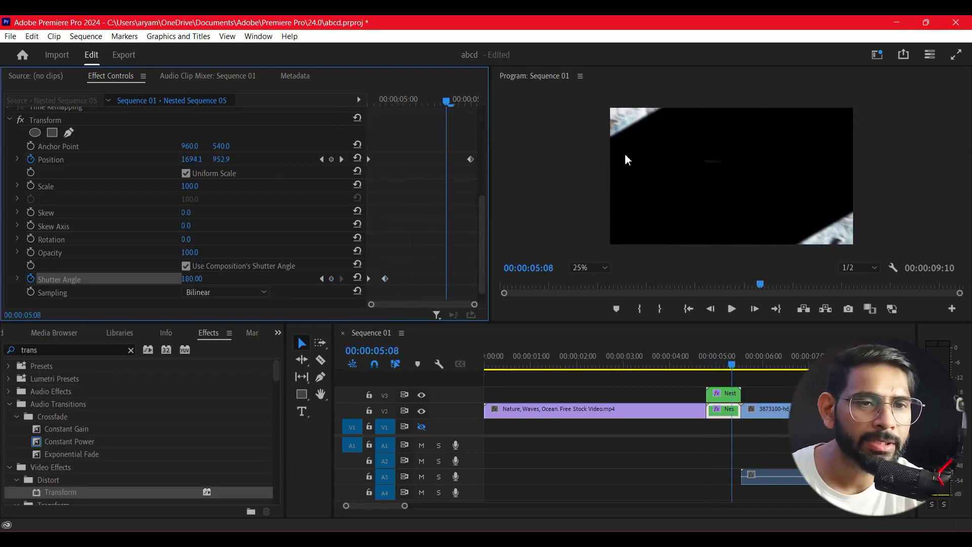
left_click_drag(465, 104, 383, 135)
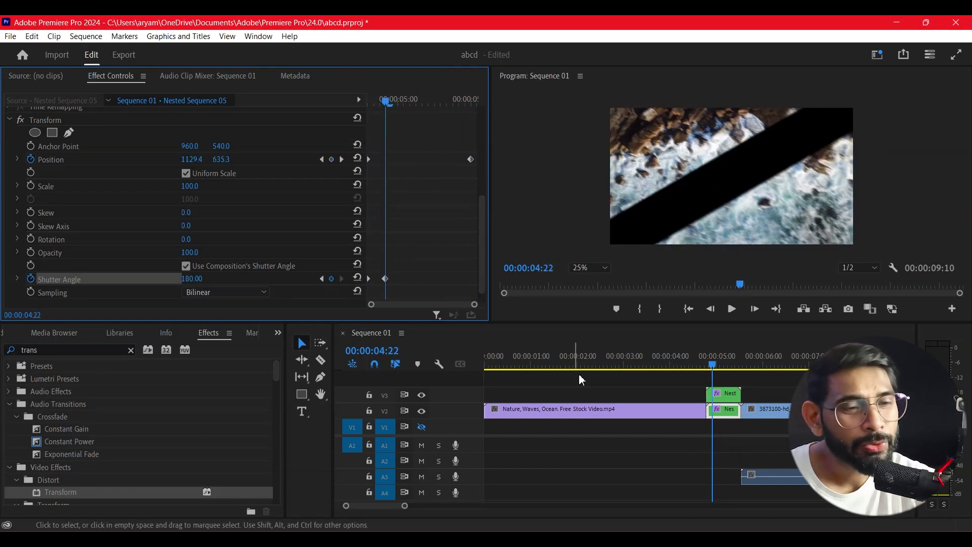
- Raise both nested clips one track to V3 and V4, and move the 3873100-hd clip on V2 beneath them against the ocean clip's end
left_click(734, 398, "shift")
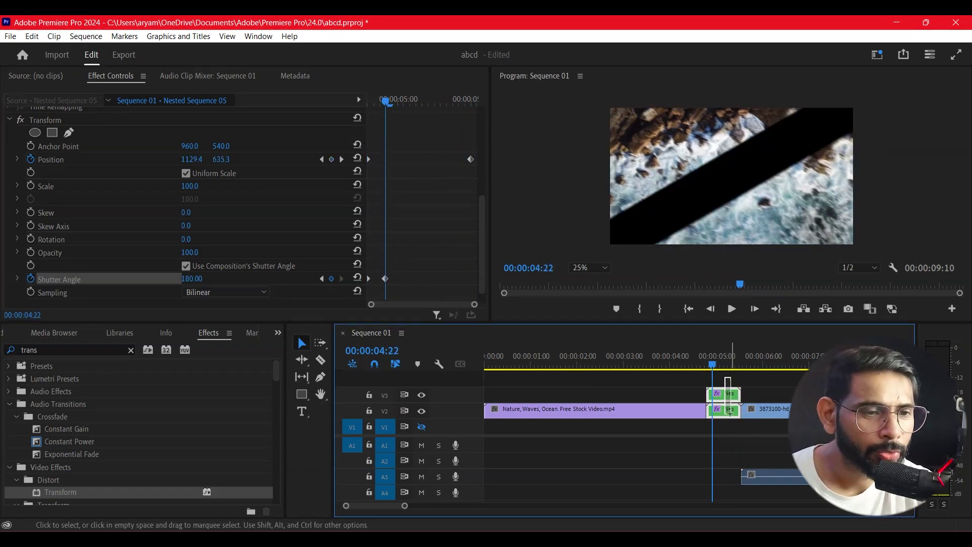
left_click_drag(734, 398, 732, 382)
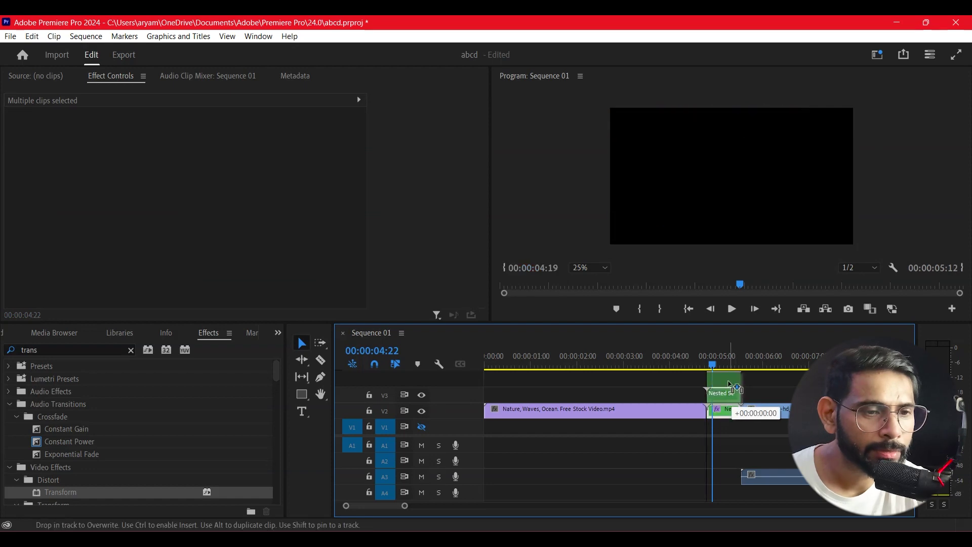
left_click_drag(759, 414, 739, 415)
key("j")
key("j")
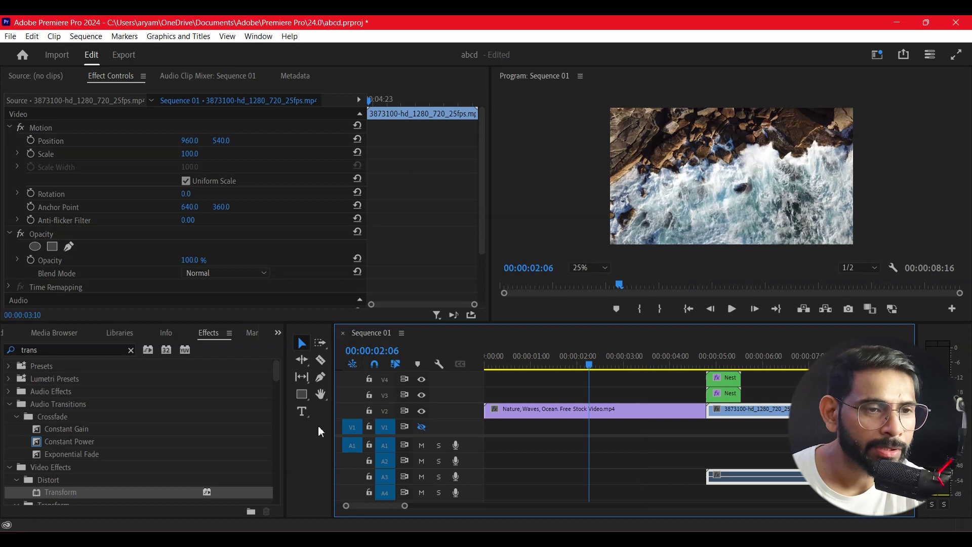